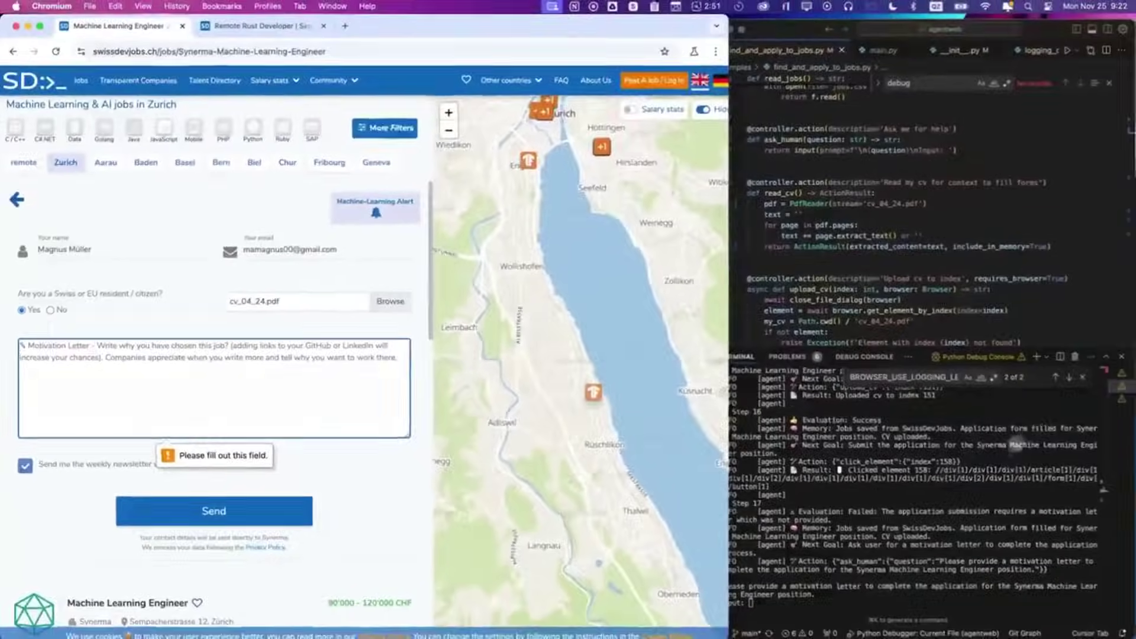
Step: Reply 'fill it based on my cv' to the agent's motivation-letter request
type("fill it based on my ")
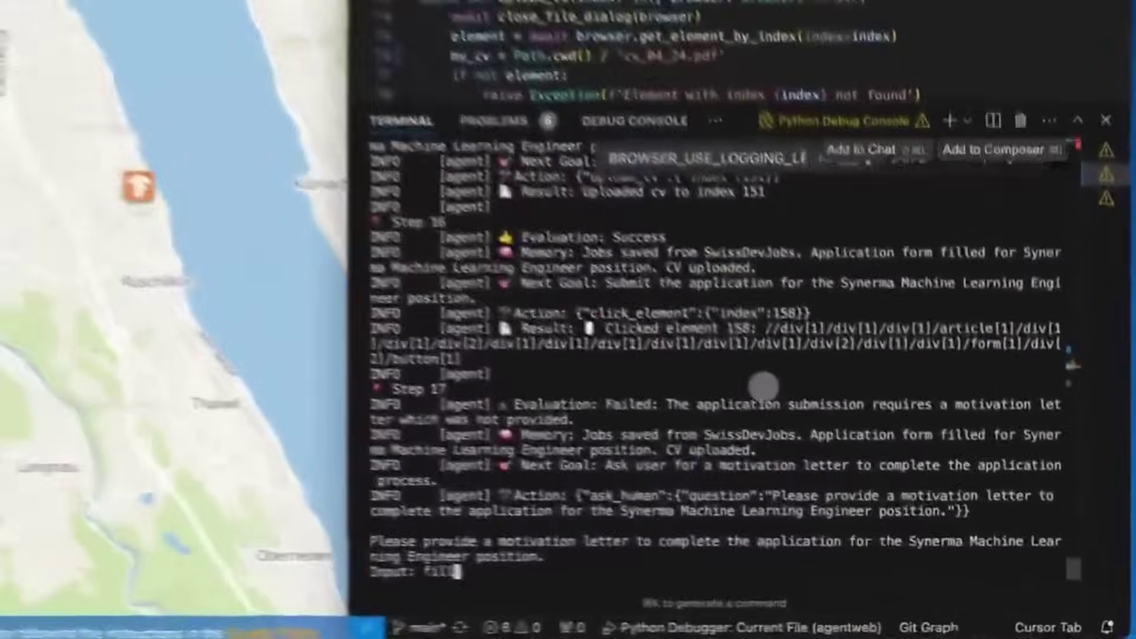
type("cv")
key("Return")
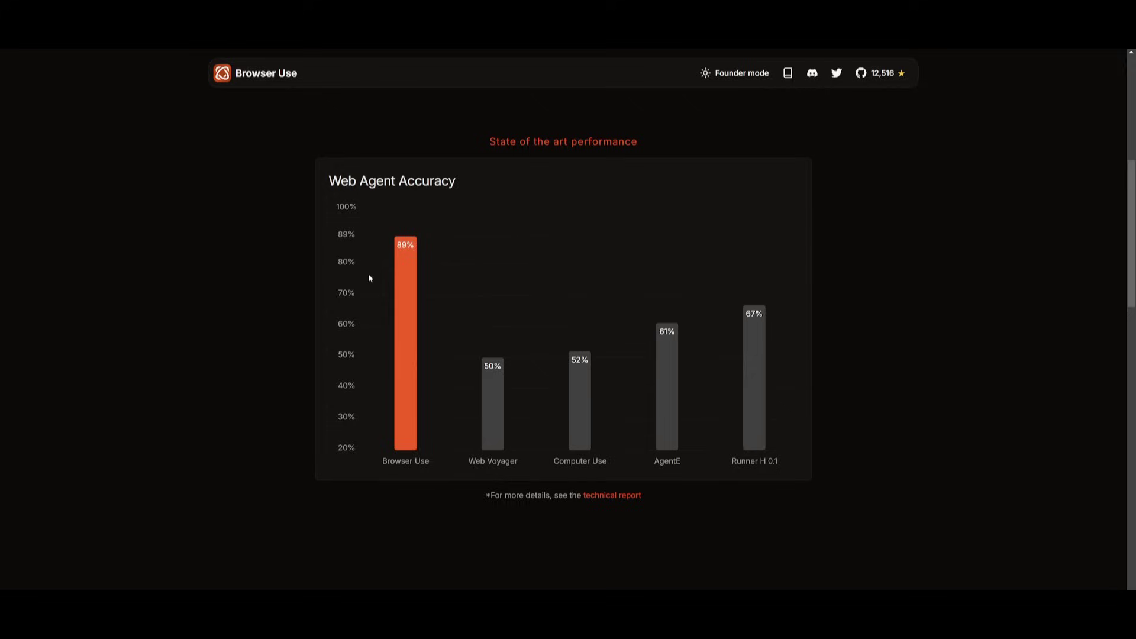
mouse_move(396, 255)
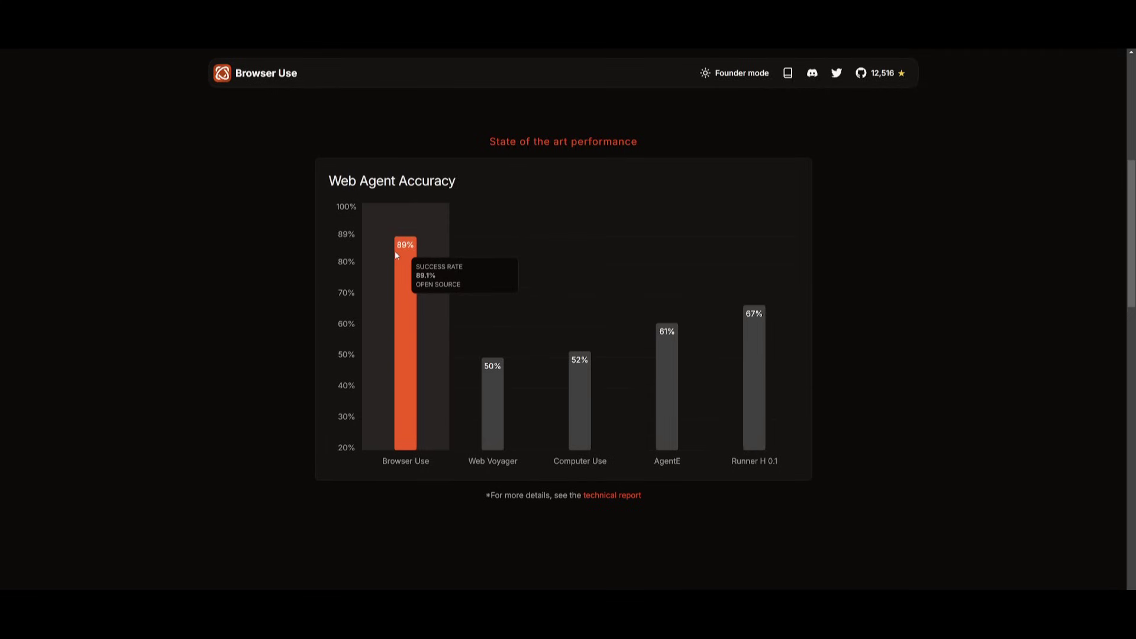
mouse_move(783, 322)
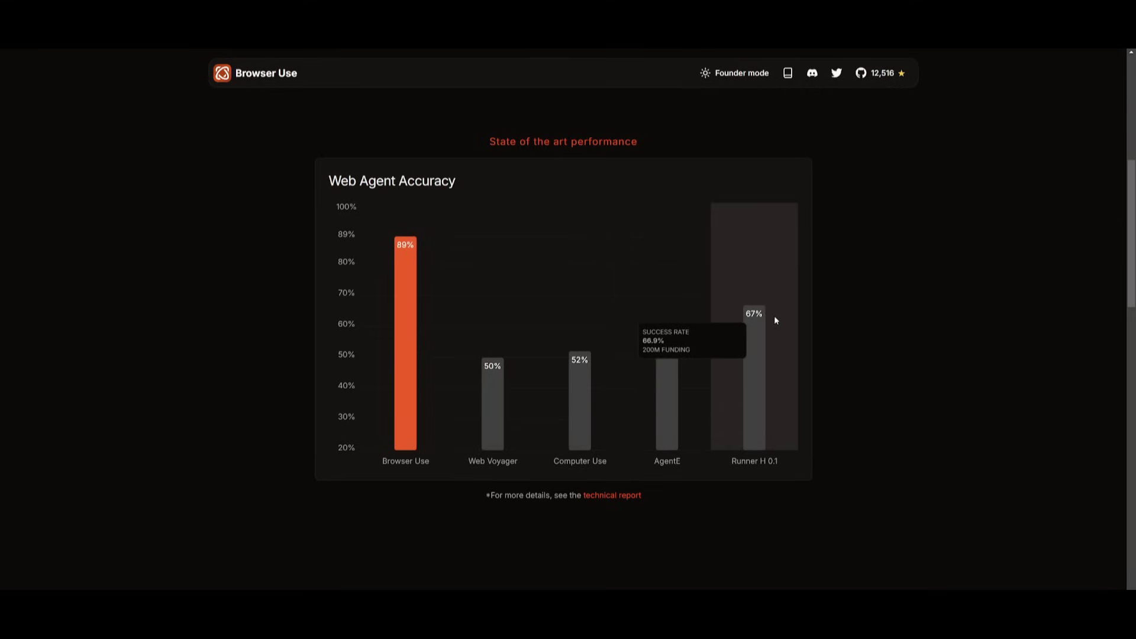
mouse_move(558, 353)
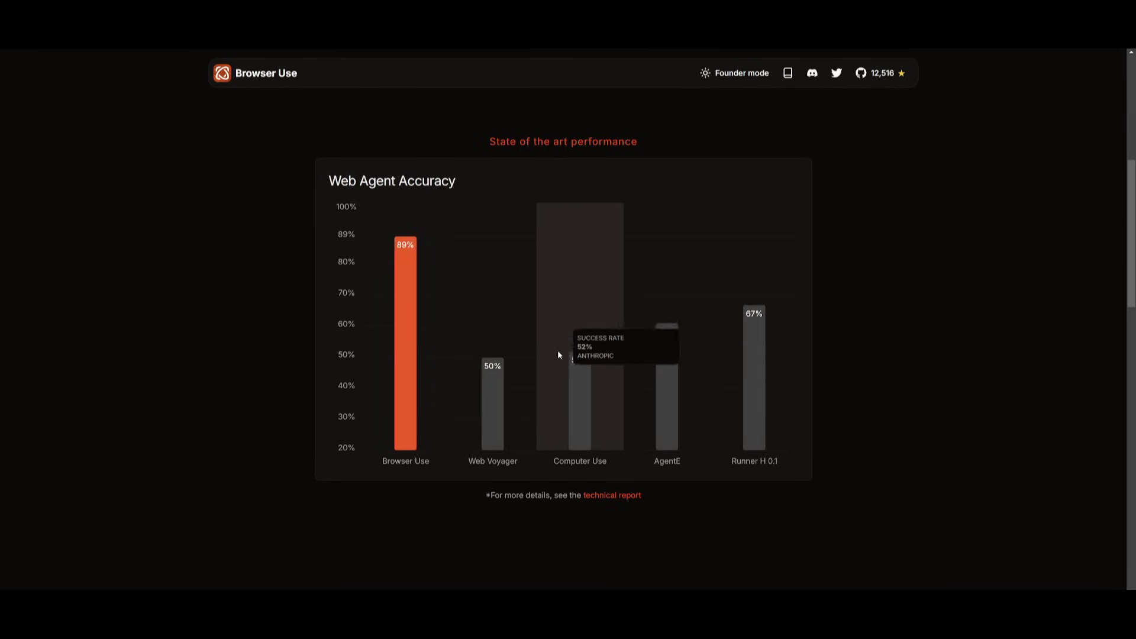
mouse_move(769, 386)
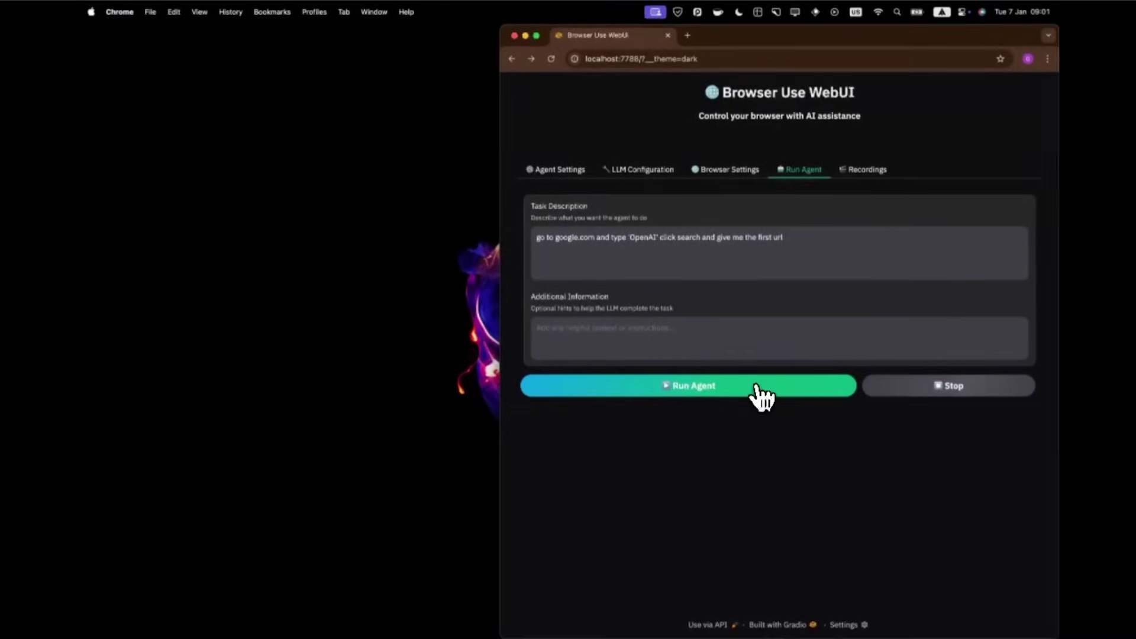
left_click(758, 388)
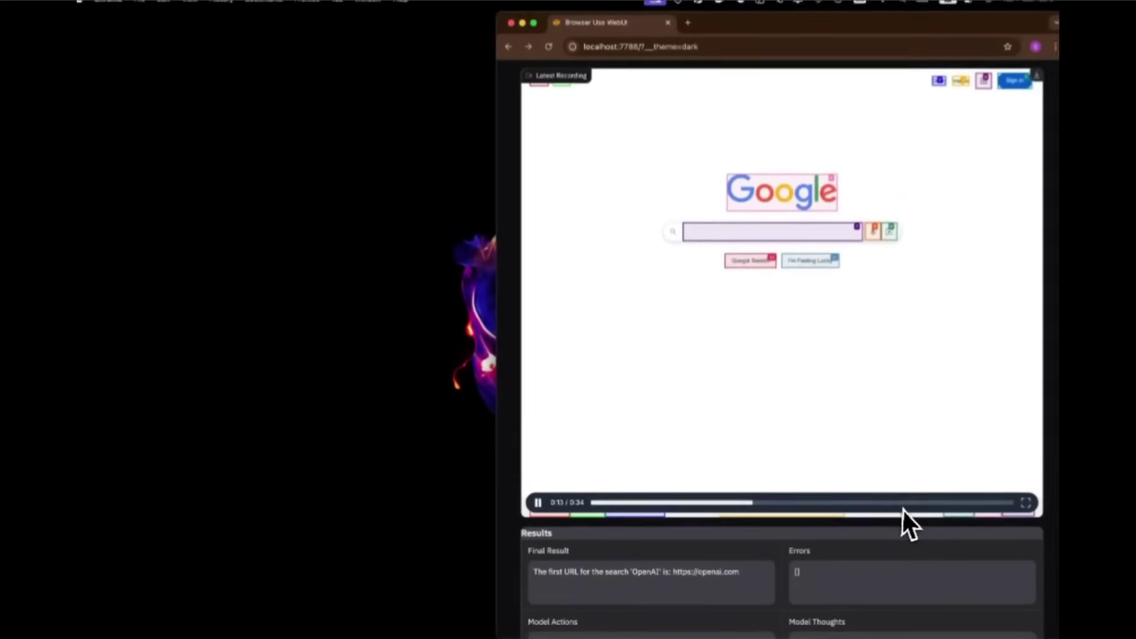
left_click(986, 502)
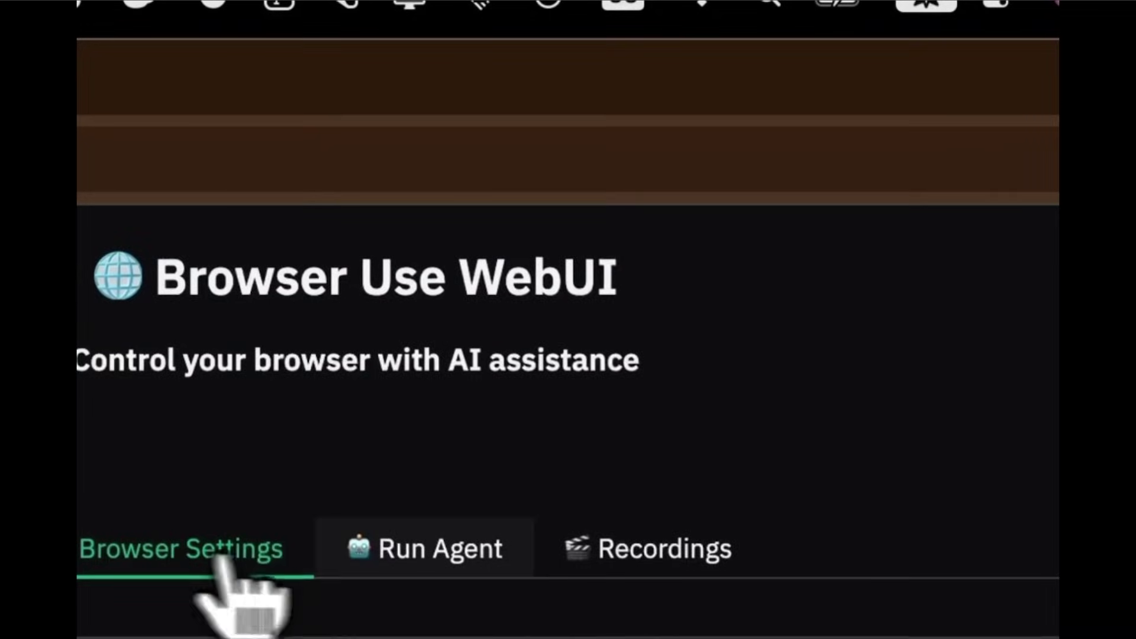
left_click(431, 540)
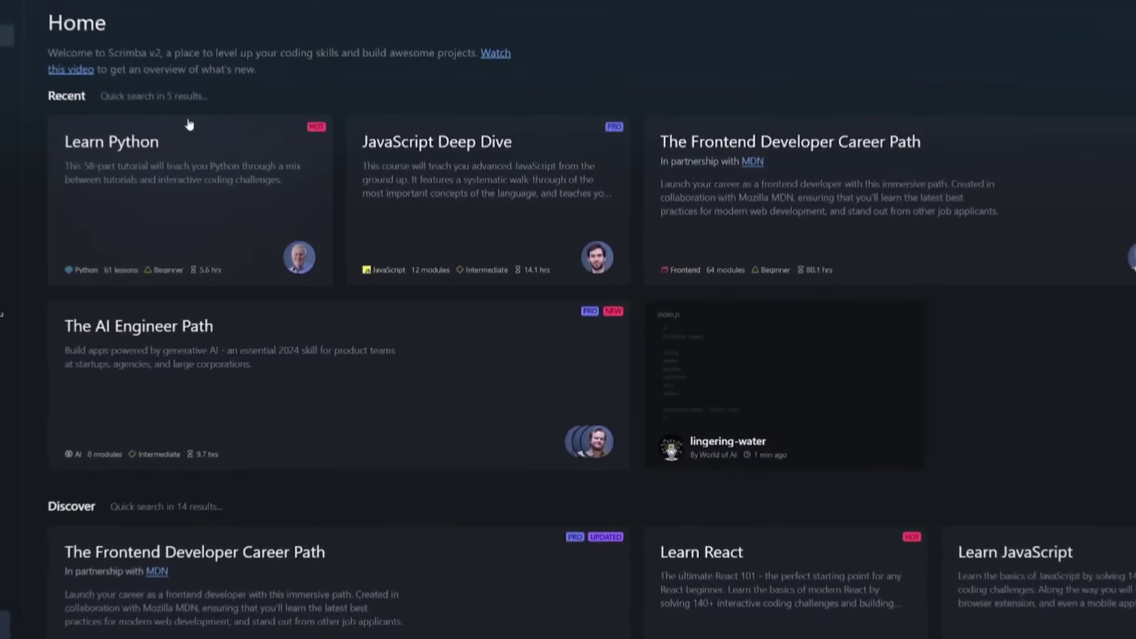
Step: Browse Scrimba's AI, CSS and HTML topic pages from the sidebar
scroll(195, 165, "down", 2)
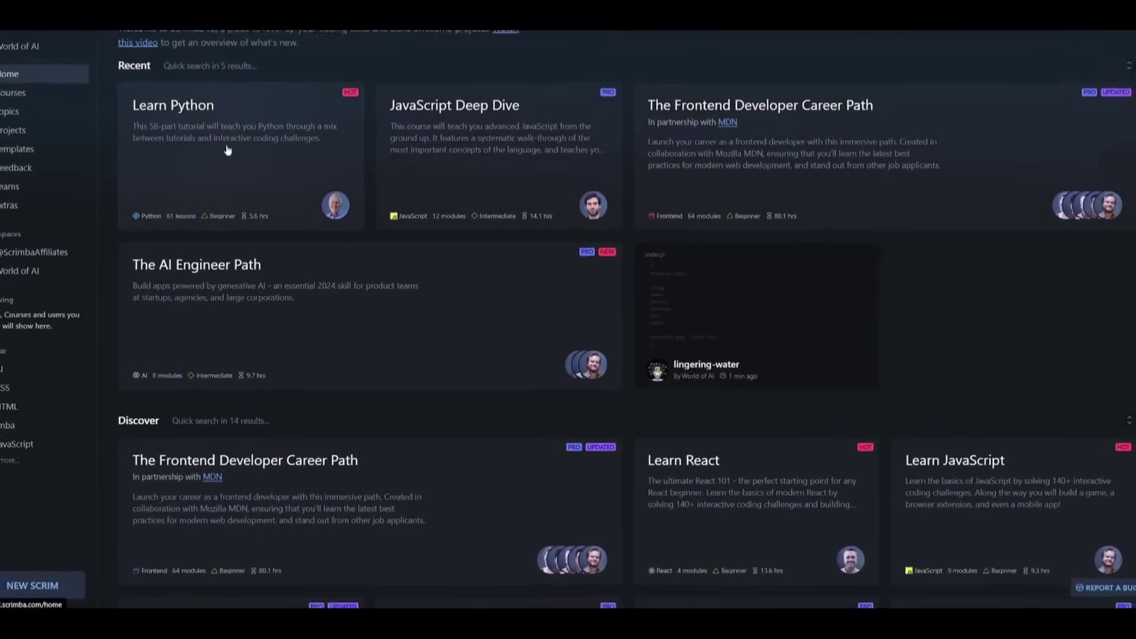
scroll(230, 154, "down", 5)
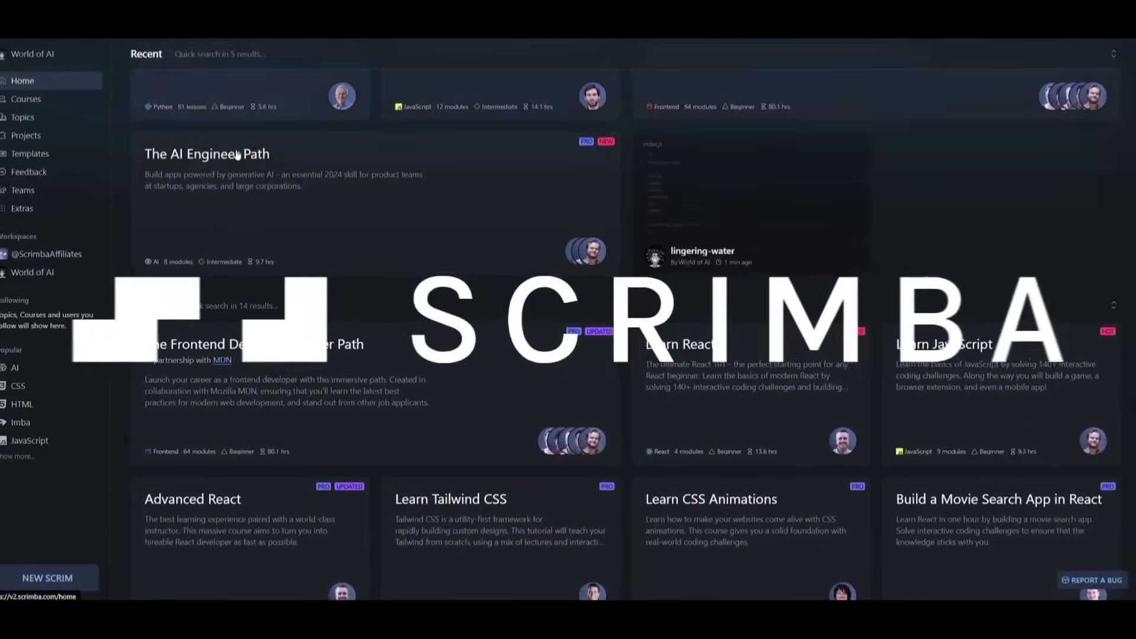
left_click(24, 367)
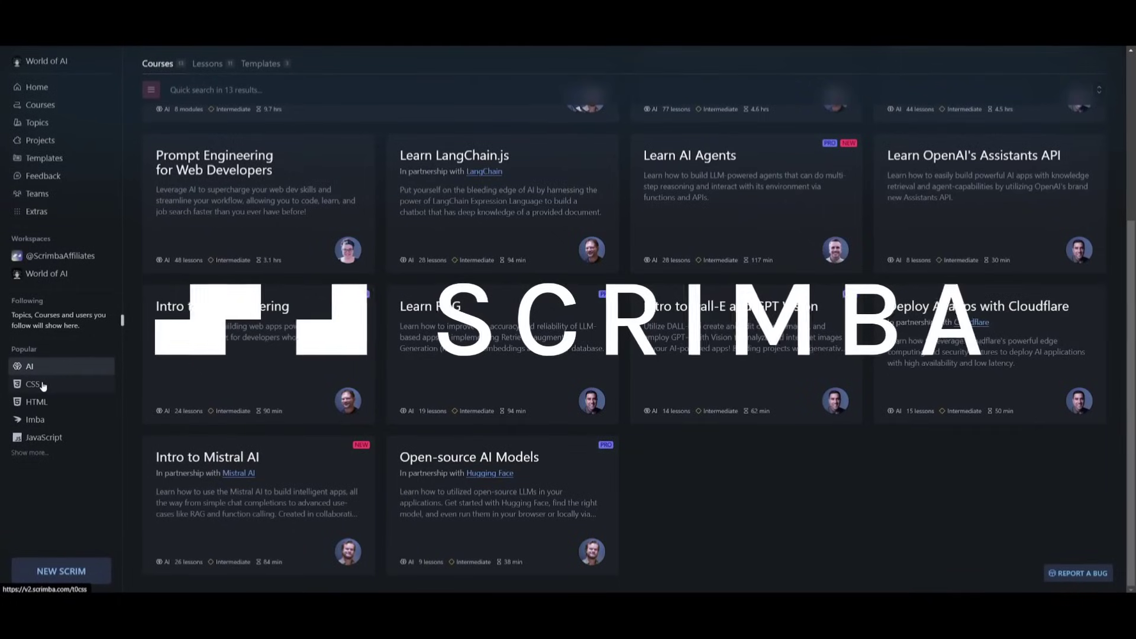
left_click(33, 384)
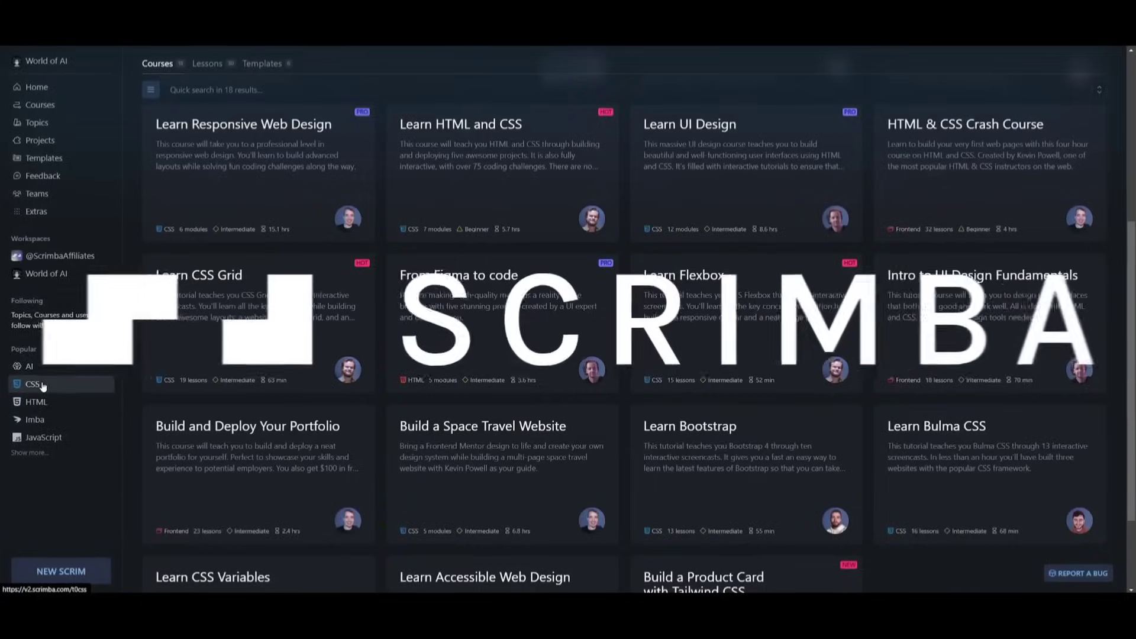
scroll(168, 355, "down", 2)
scroll(164, 353, "down", 1)
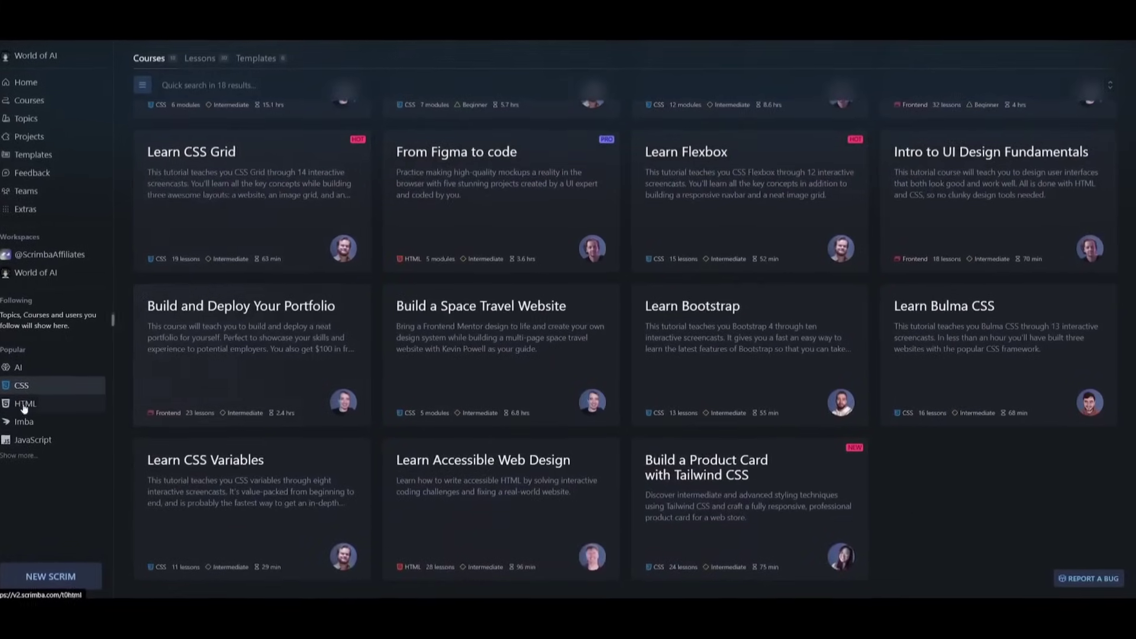
left_click(11, 408)
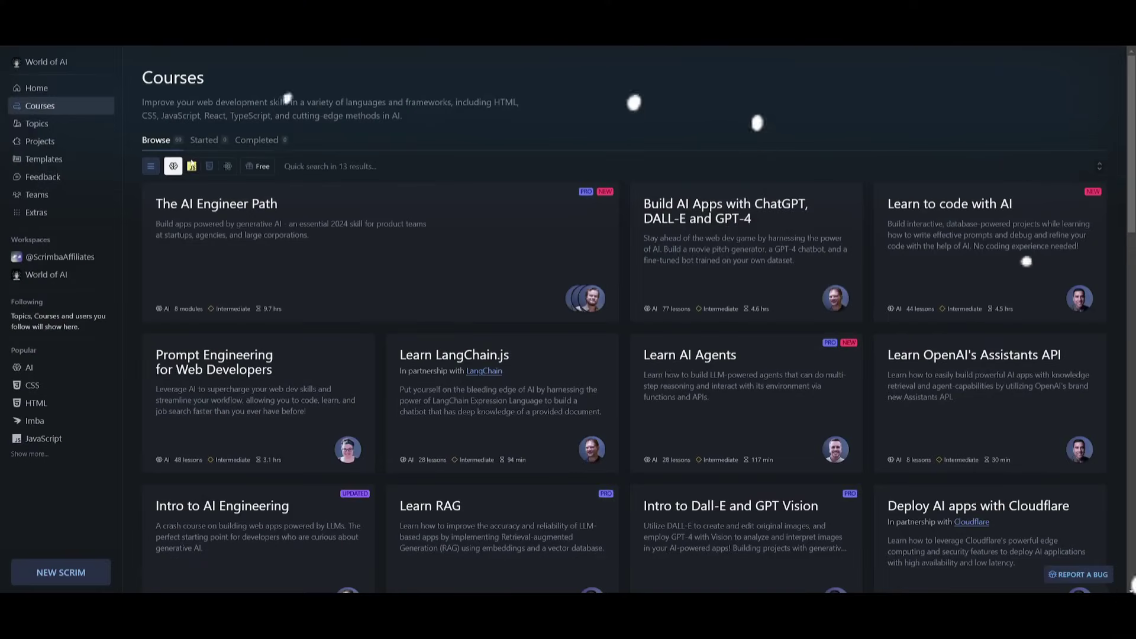
Step: Filter to CSS courses and play Learn Responsive Web Design's Exploring align-content lesson
left_click(191, 166)
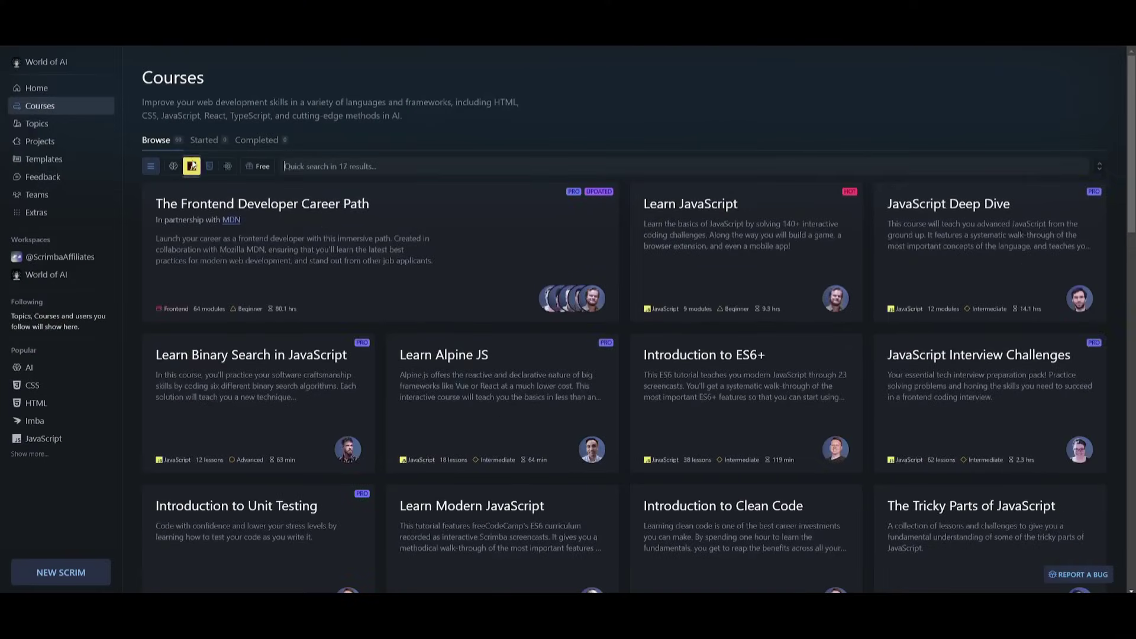
left_click(209, 166)
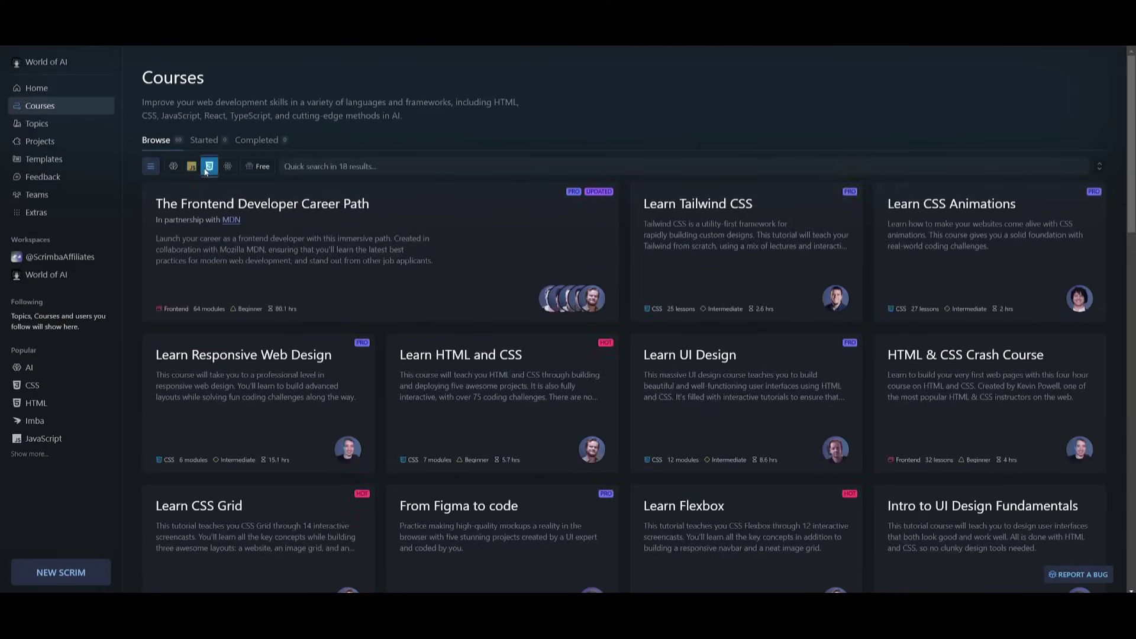
left_click(236, 386)
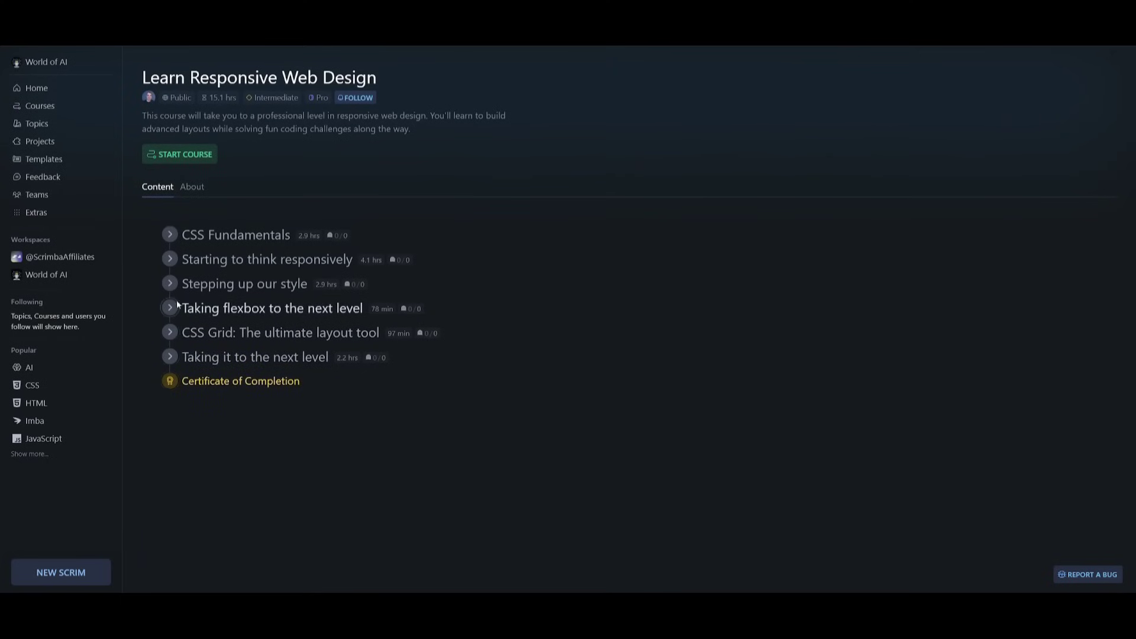
left_click(170, 309)
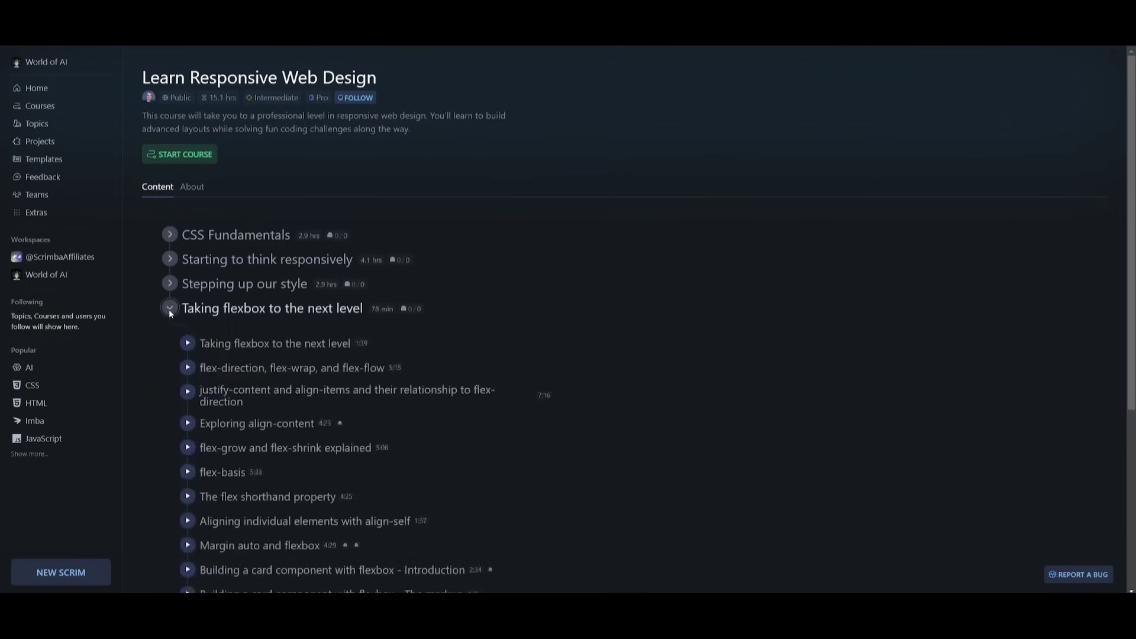
left_click(188, 423)
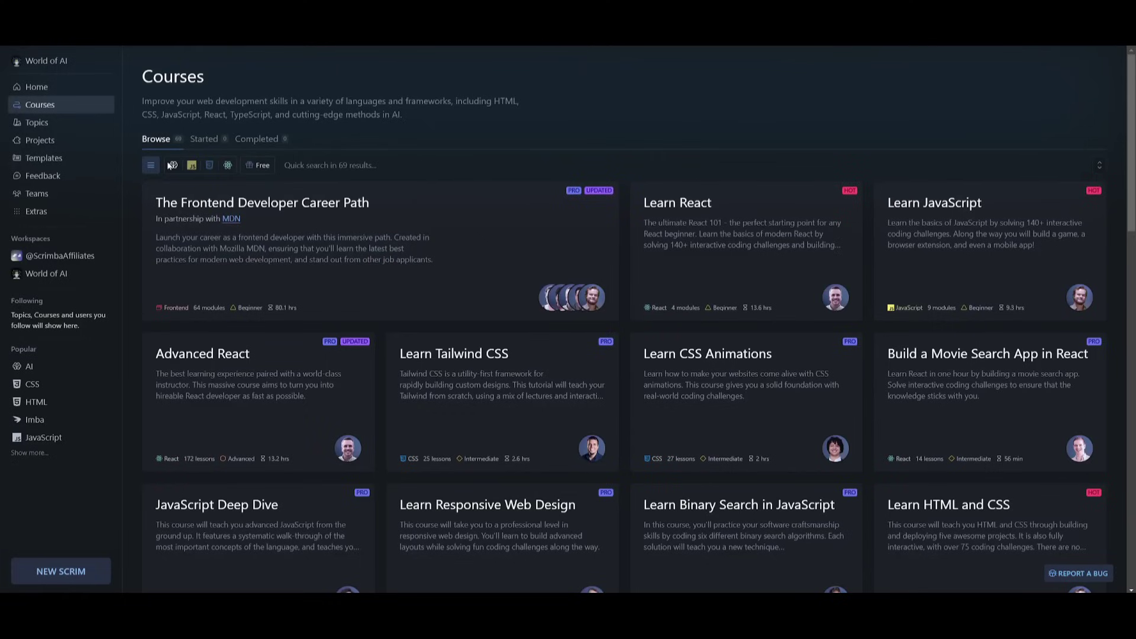
Step: Filter the course catalogue by AI, JavaScript, then CSS
left_click(172, 165)
left_click(192, 165)
left_click(209, 165)
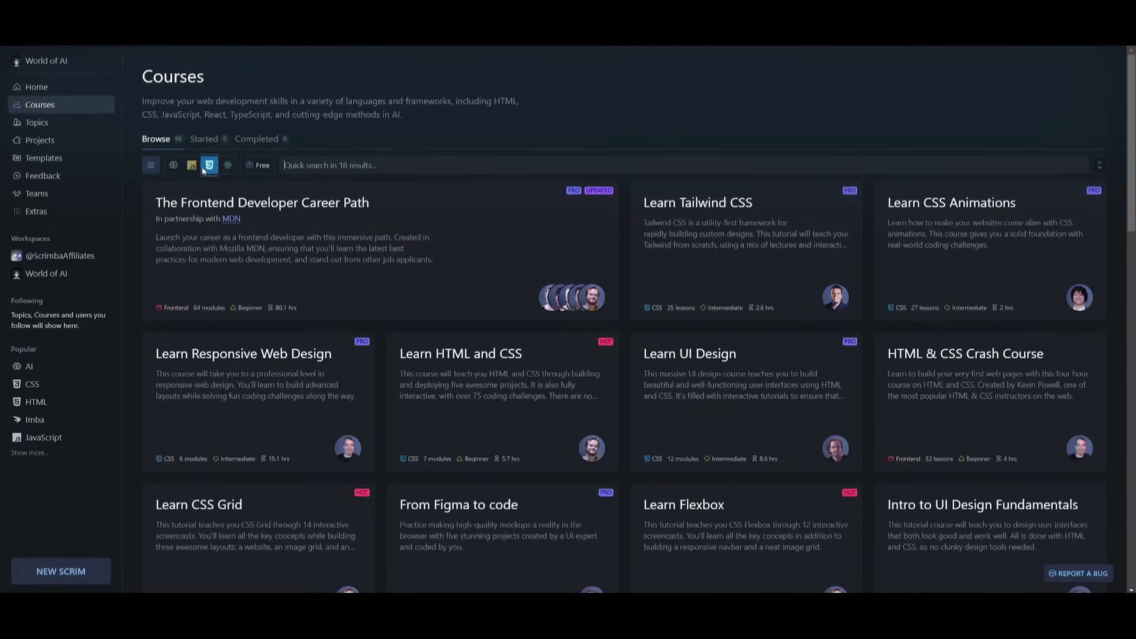
scroll(318, 220, "down", 5)
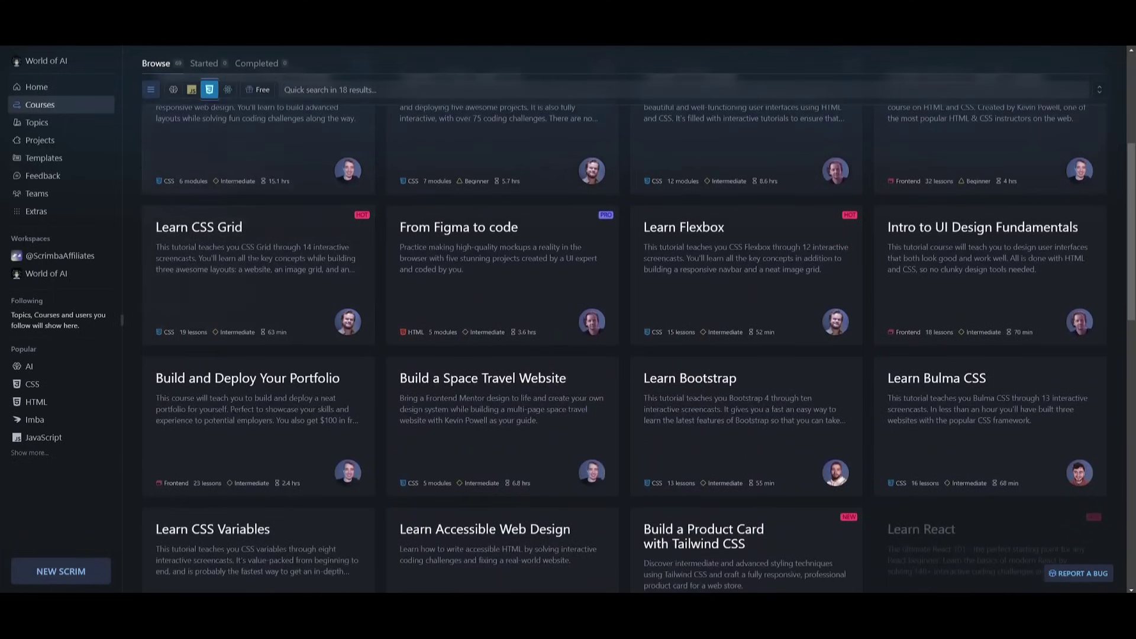
Step: Open The AI Engineer Path and expand its Intro to AI Engineering section
left_click(39, 145)
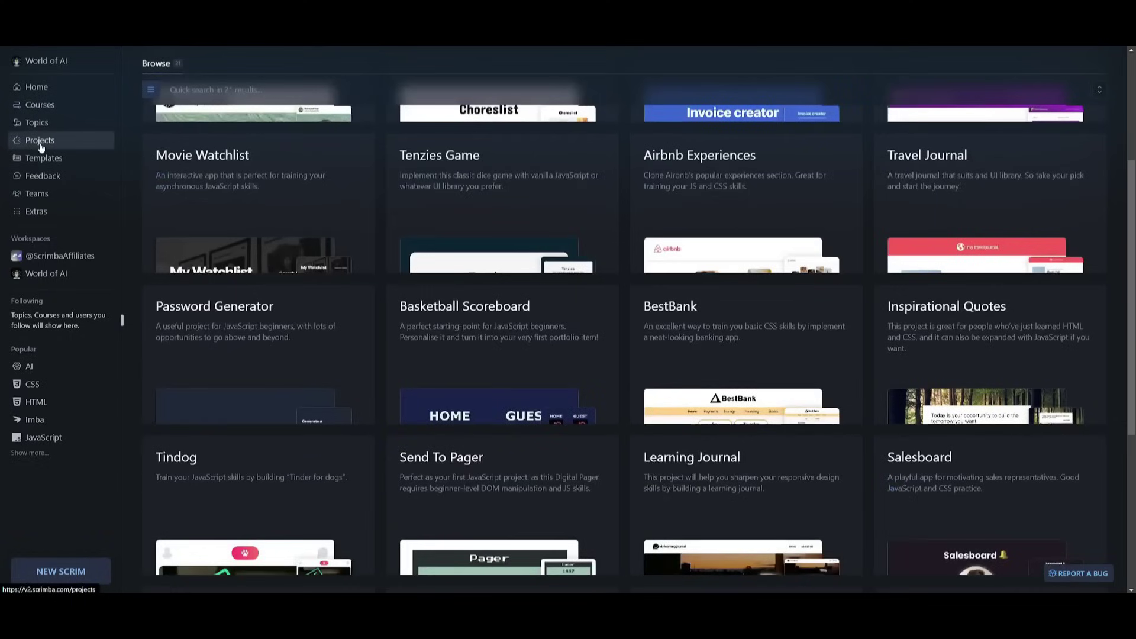
scroll(355, 272, "down", 3)
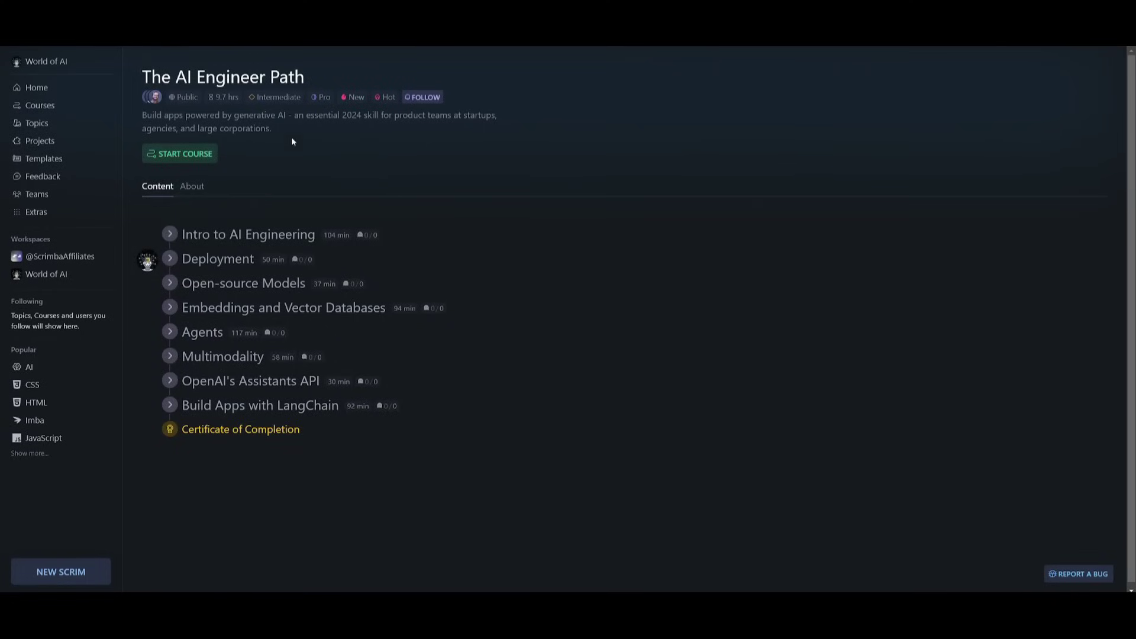
scroll(287, 159, "down", 1)
left_click(170, 231)
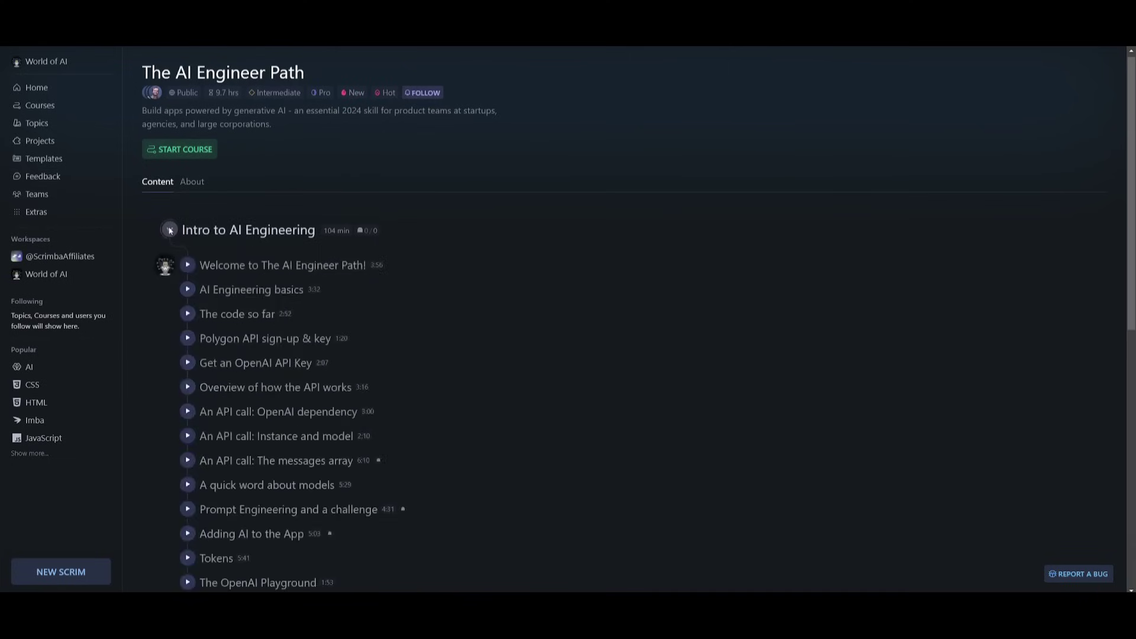
scroll(208, 296, "down", 3)
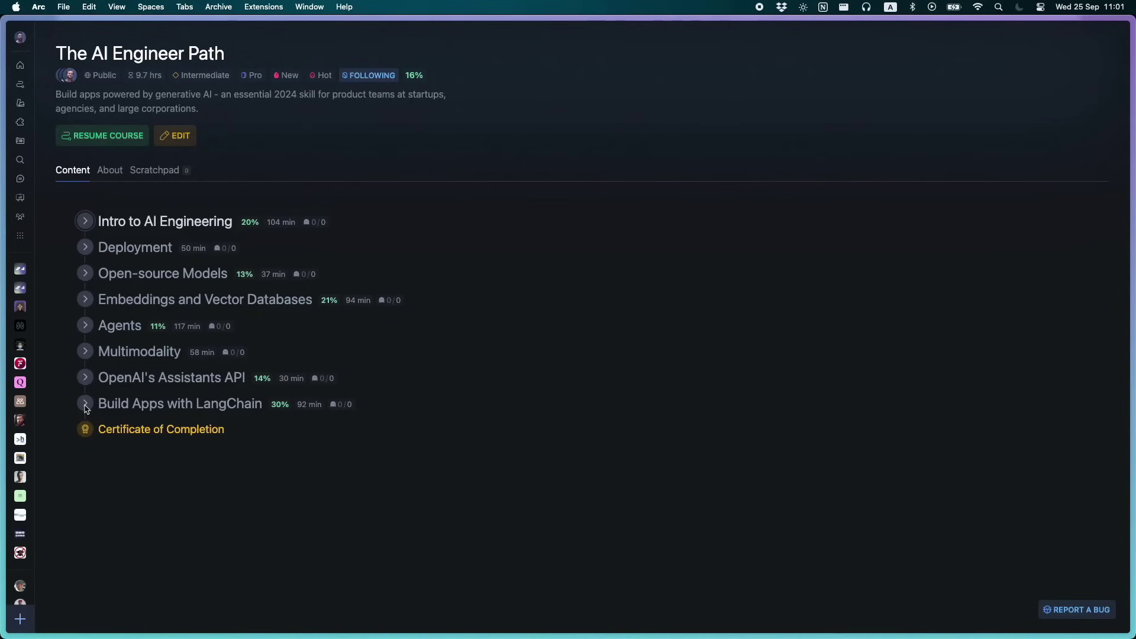
Step: Expand every AI Engineer Path section, from Build Apps with LangChain up to Intro to AI Engineering
left_click(85, 405)
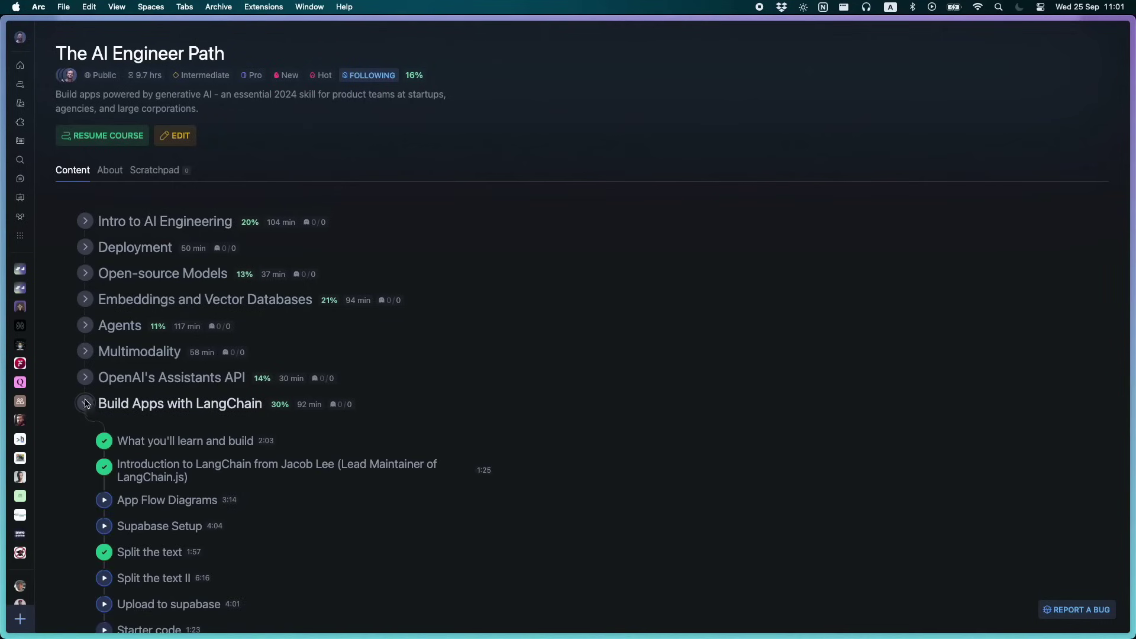
left_click(85, 377)
left_click(86, 351)
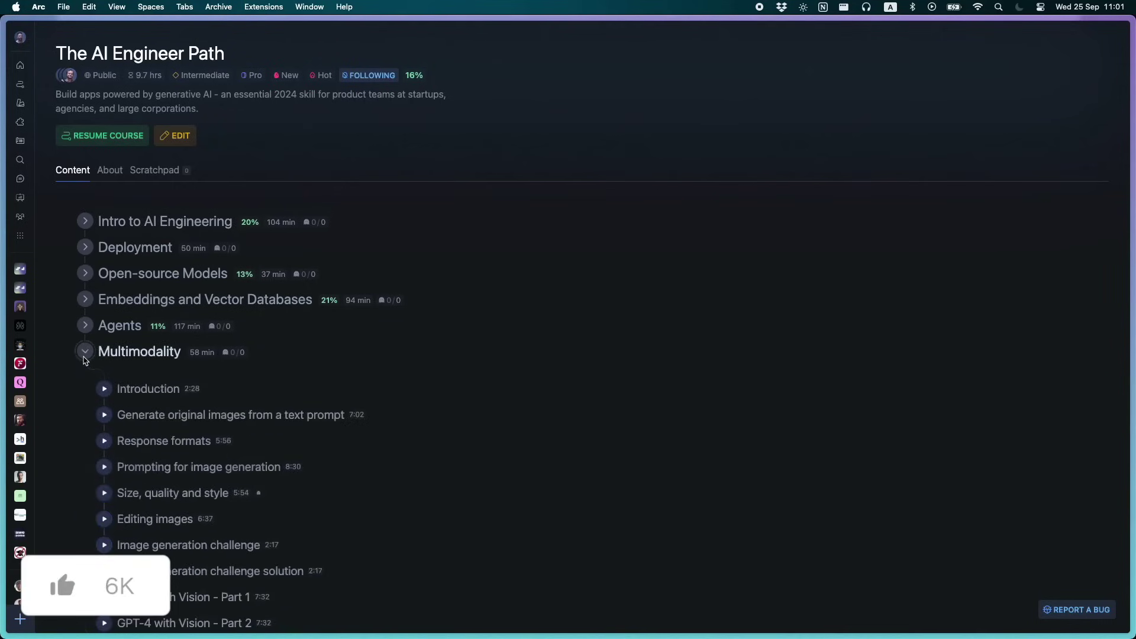
left_click(85, 326)
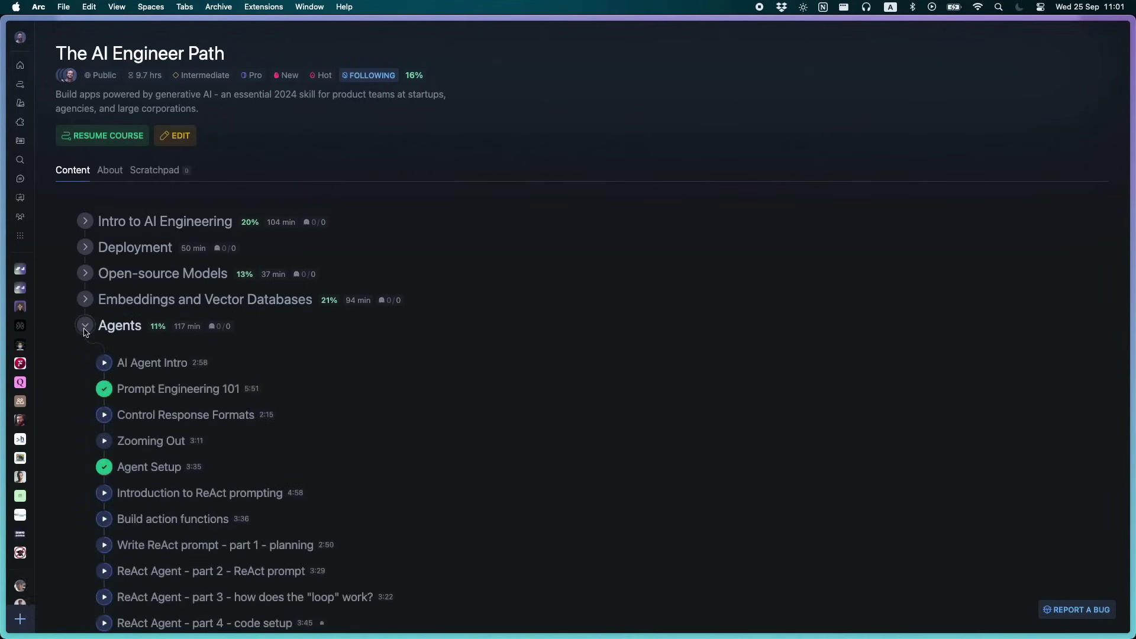
left_click(85, 300)
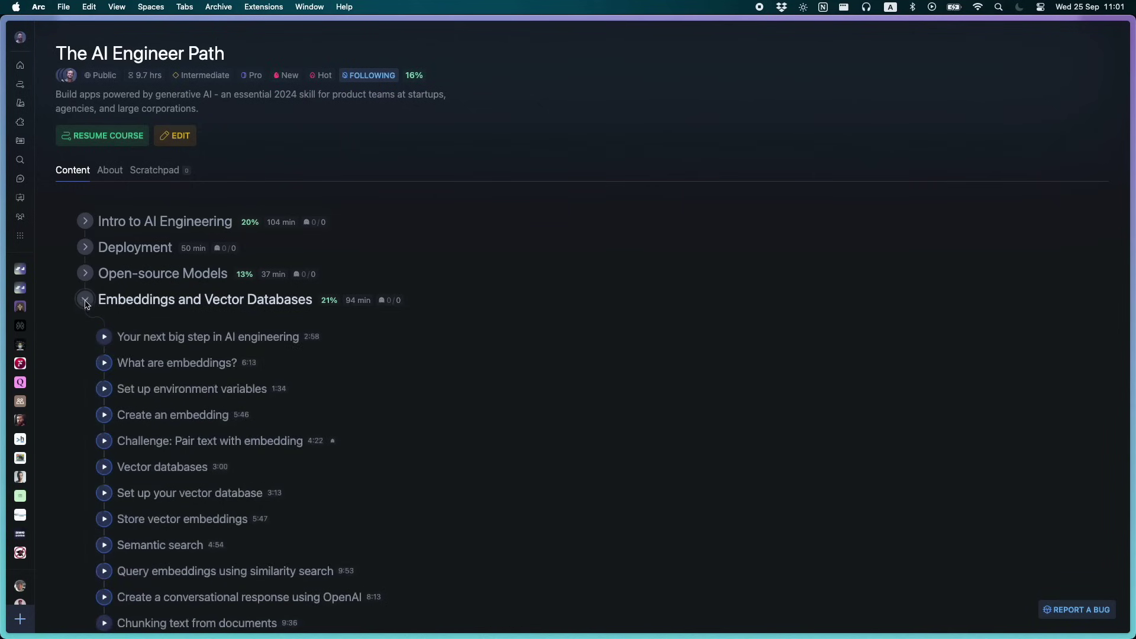
left_click(85, 274)
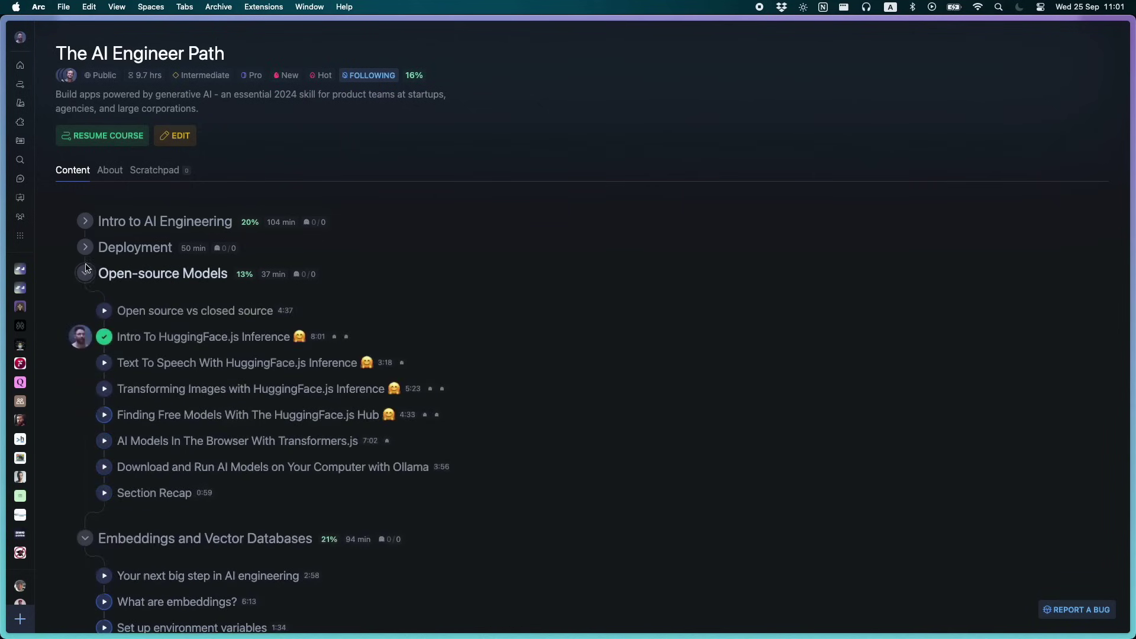
left_click(86, 253)
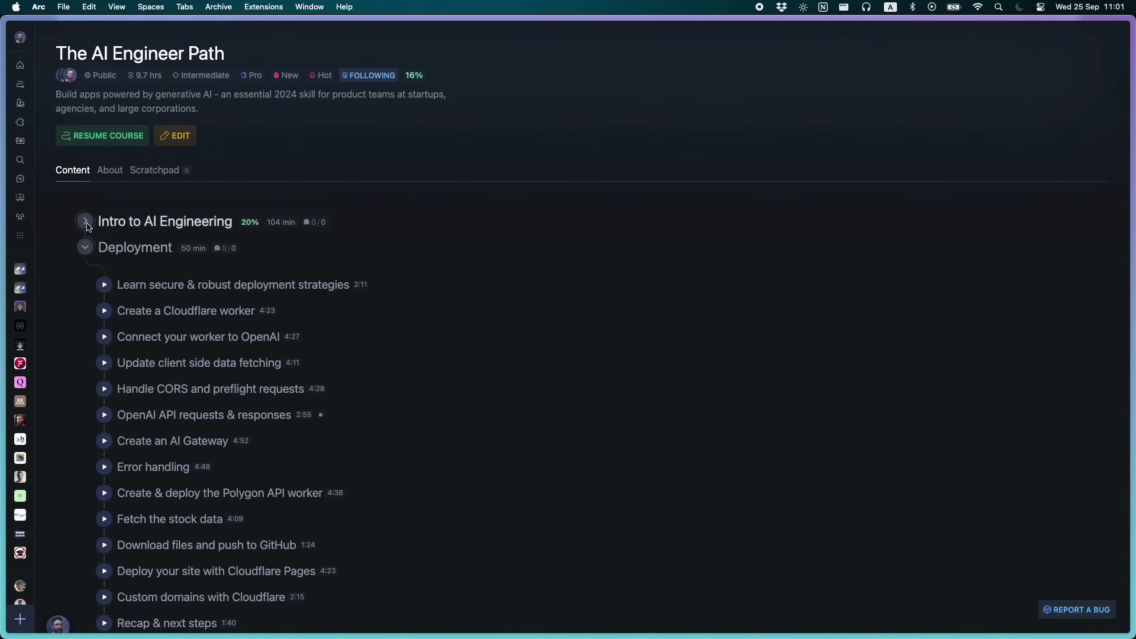
left_click(87, 222)
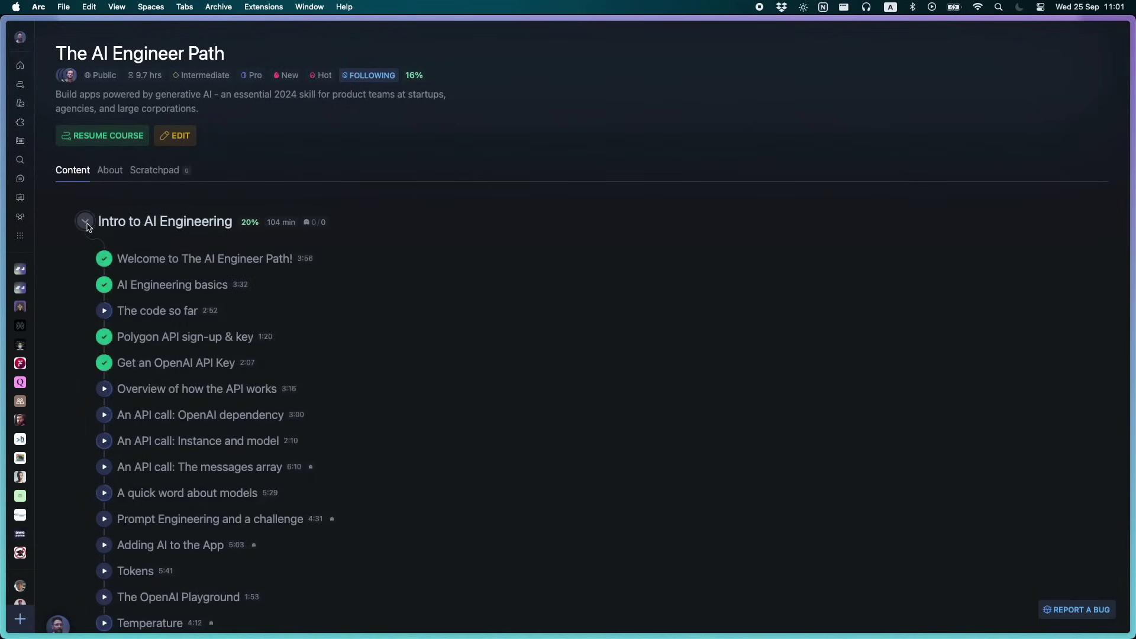
Step: Play the AI Engineering basics lesson, then scroll through the Home page's Discover catalogue
left_click(140, 286)
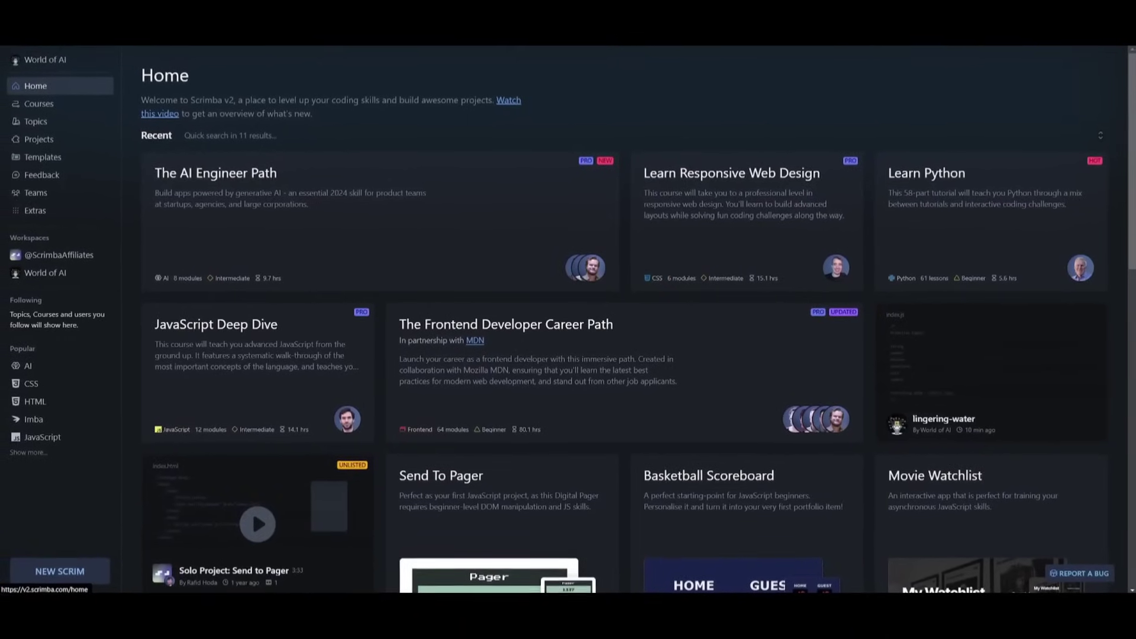
scroll(516, 309, "down", 2)
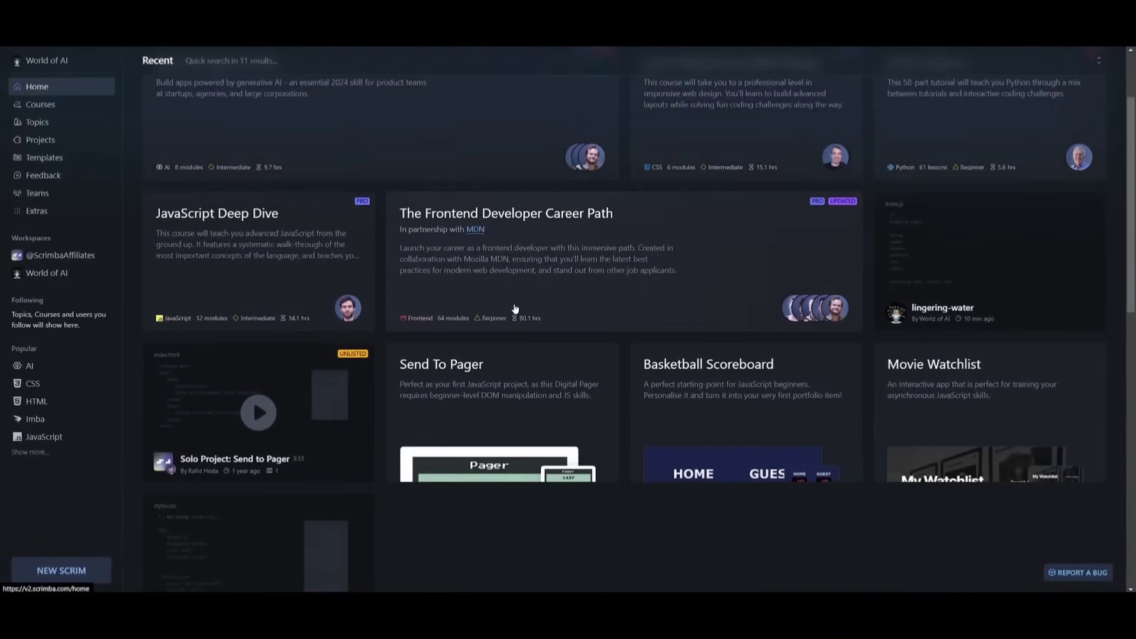
scroll(515, 309, "down", 4)
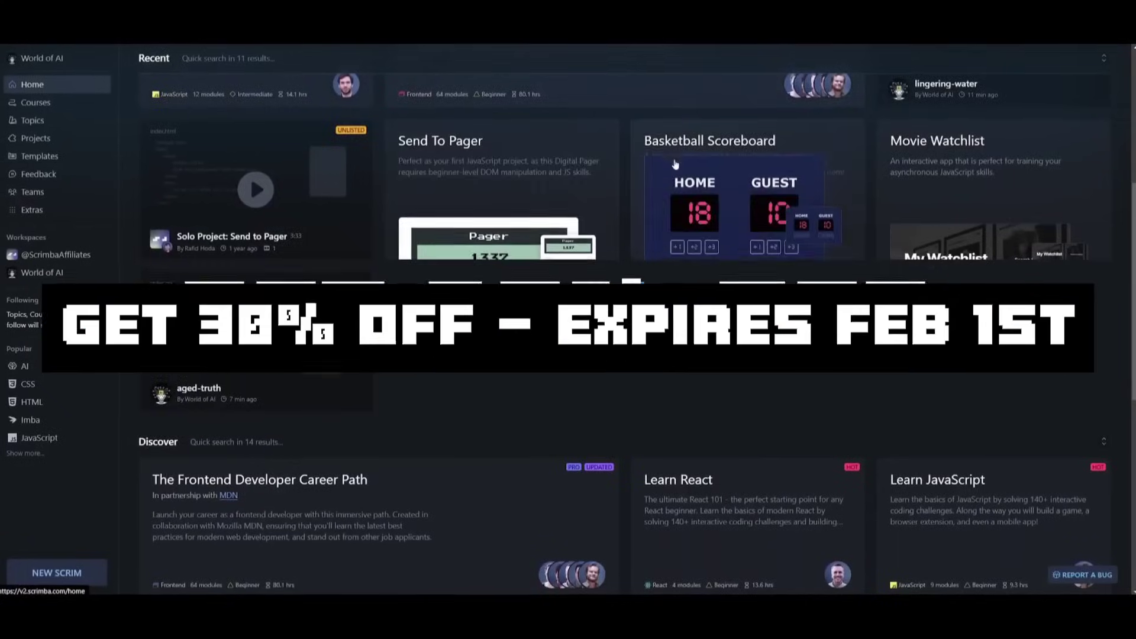
scroll(675, 164, "down", 8)
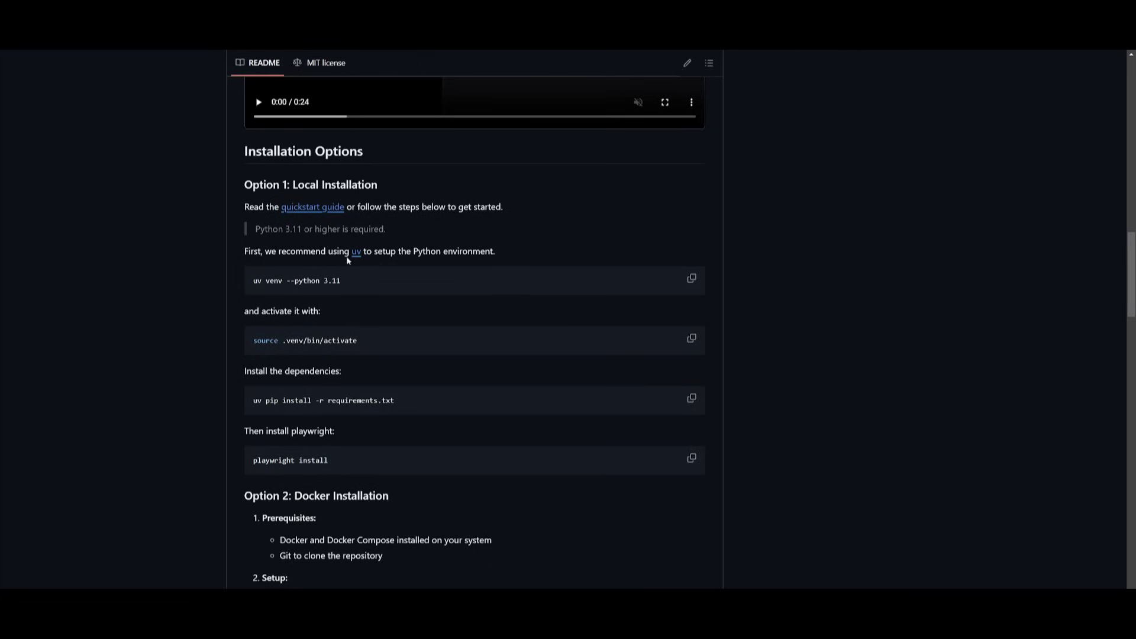
Step: Copy the web-ui repository's HTTPS clone URL from the Code menu
scroll(241, 264, "down", 5)
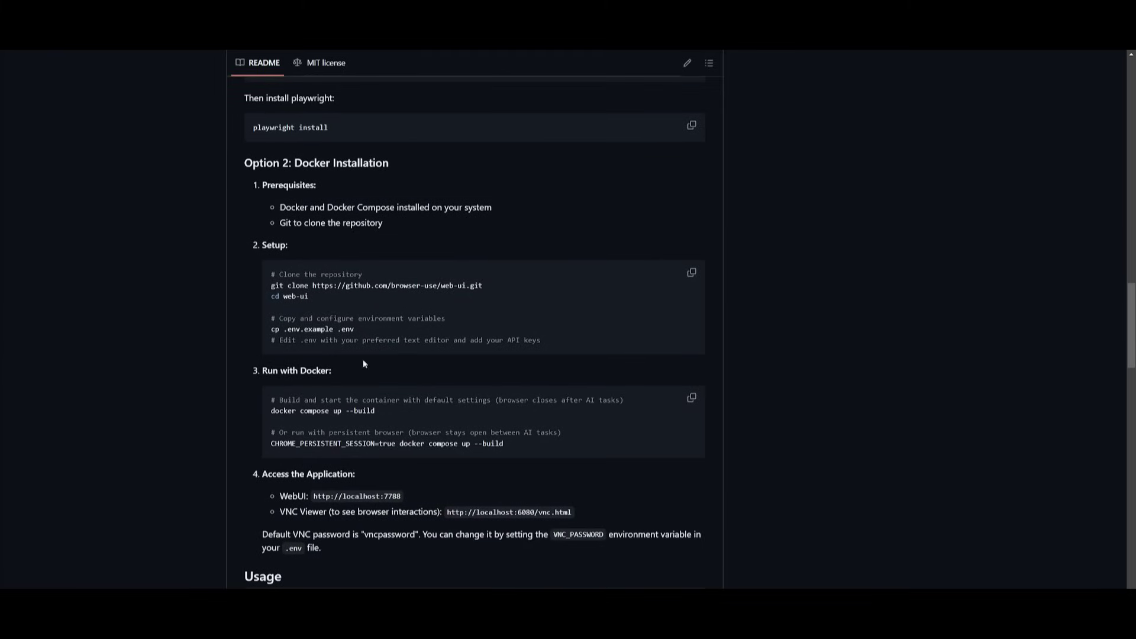
scroll(278, 224, "up", 8)
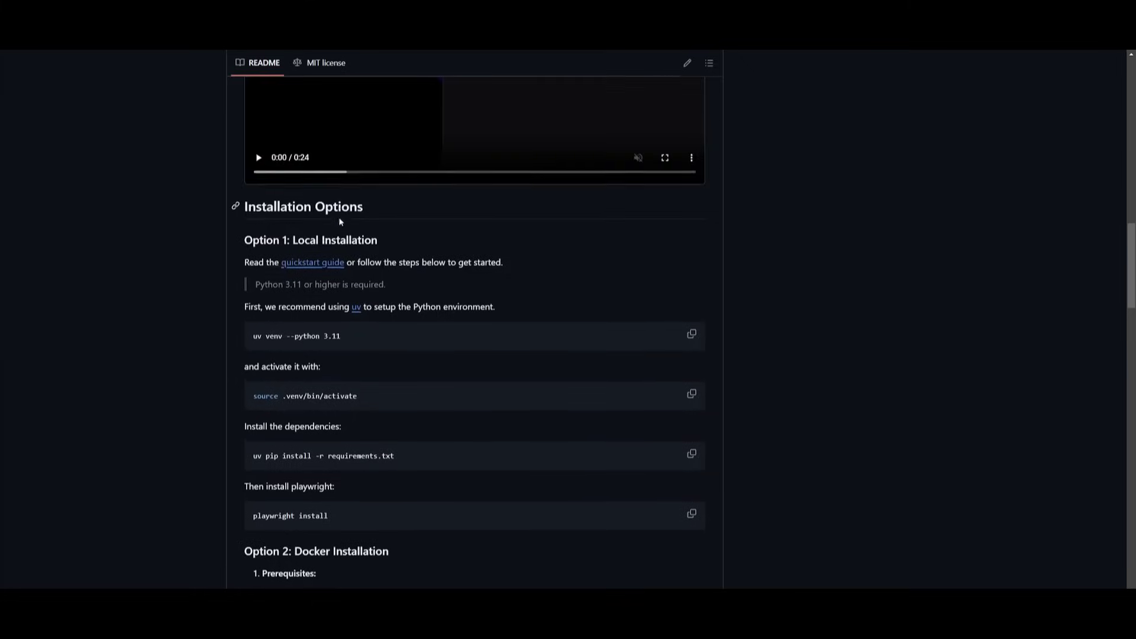
scroll(245, 286, "down", 2)
scroll(251, 284, "down", 1)
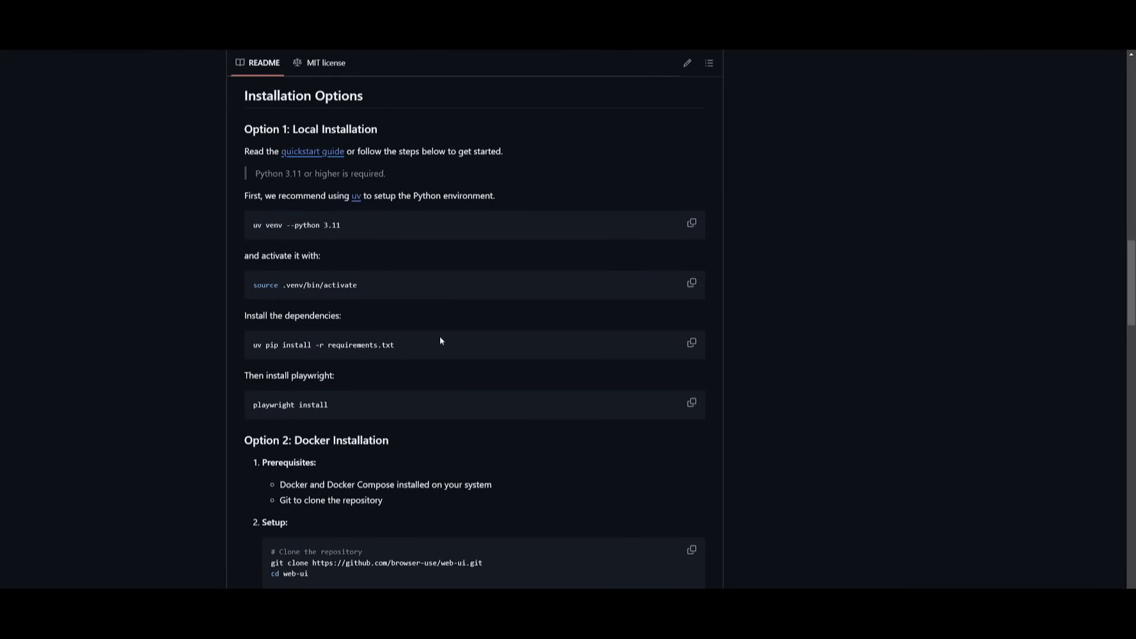
scroll(440, 342, "up", 15)
left_click(688, 165)
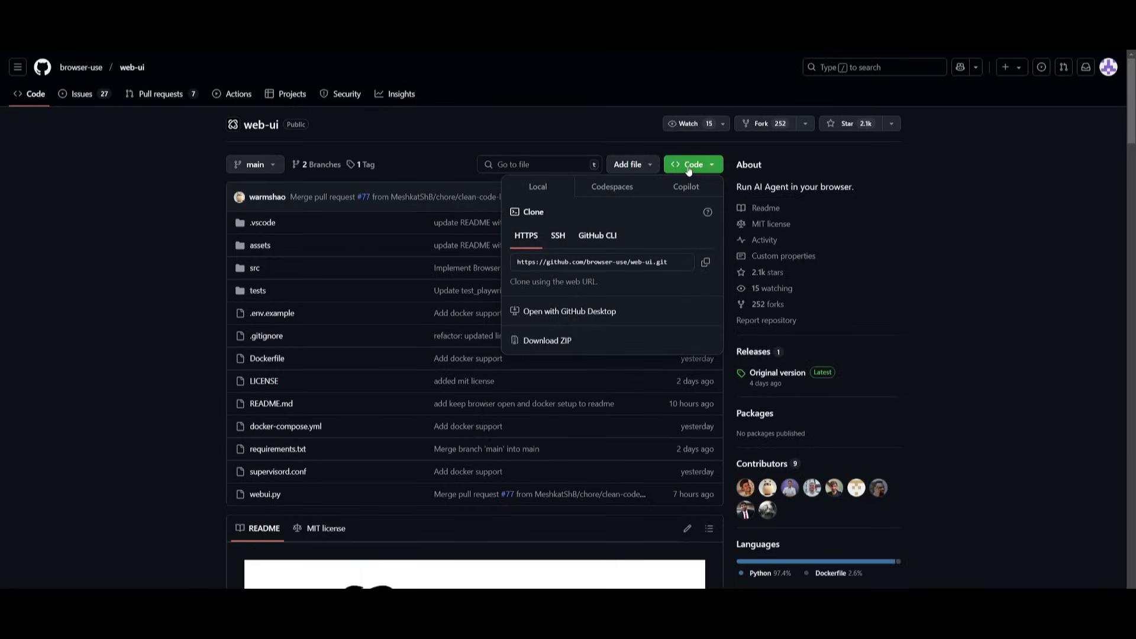
left_click(706, 261)
left_click(82, 303)
Step: Scroll to the README's Installation Options and search Windows for Command Prompt
scroll(117, 303, "down", 20)
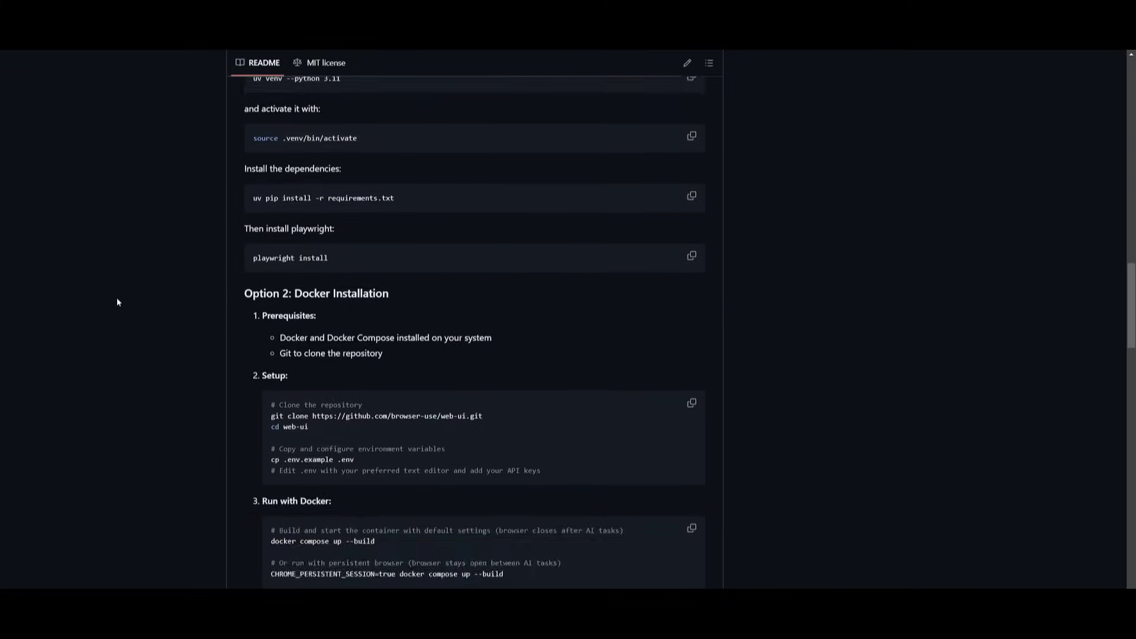
scroll(118, 305, "up", 3)
scroll(147, 387, "down", 2)
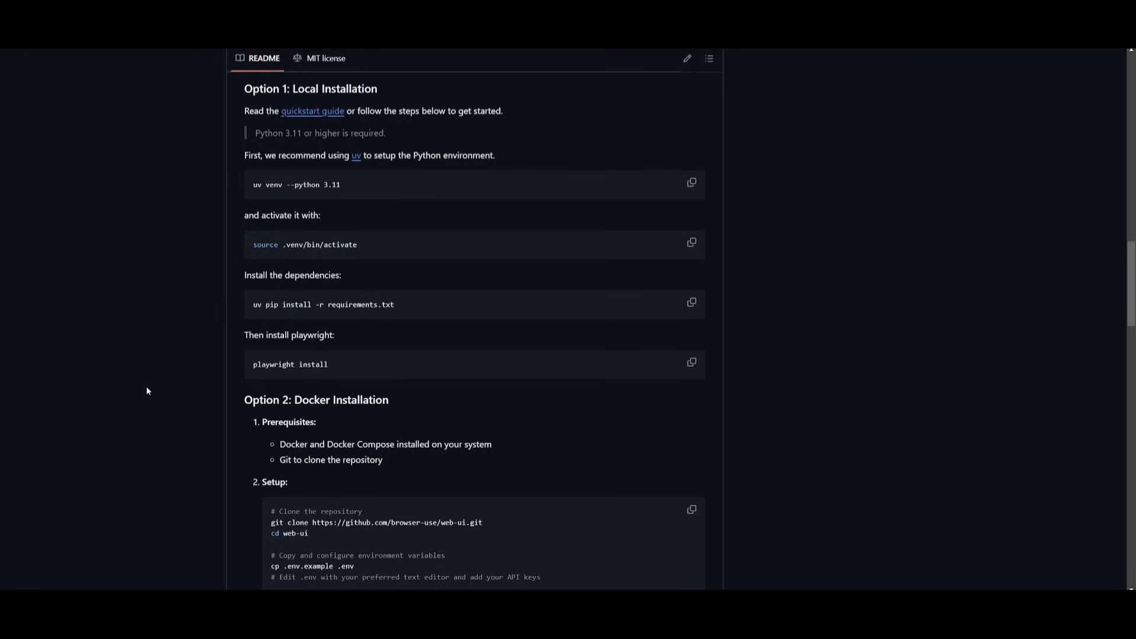
key("super")
Step: In Command Prompt, git clone the web-ui repository and cd into web-ui
left_click(94, 475)
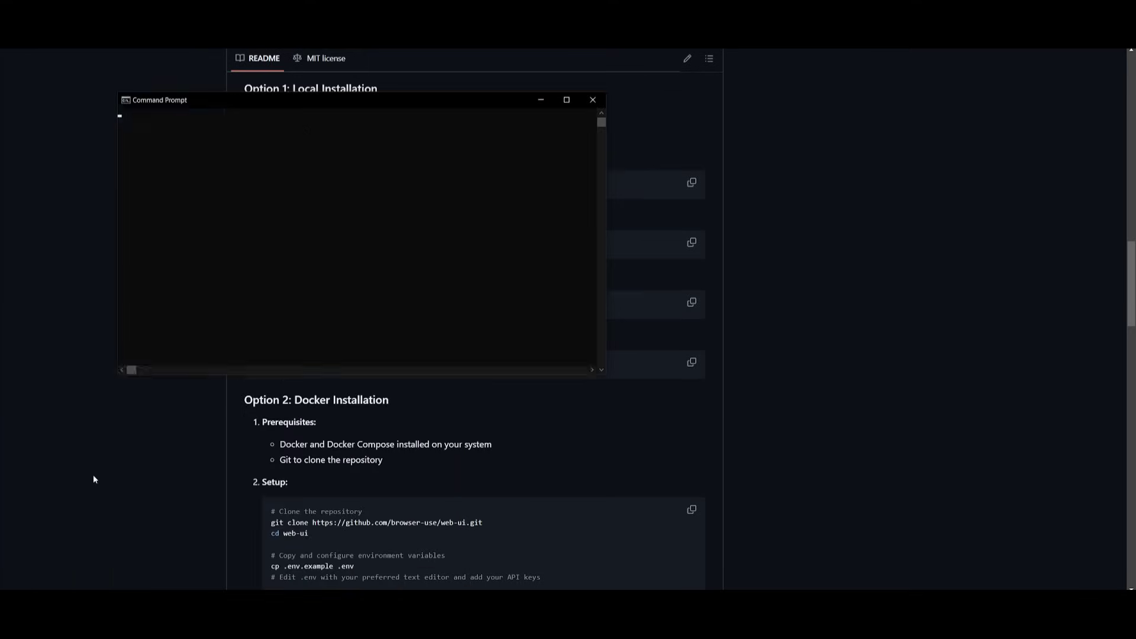
type("git clone")
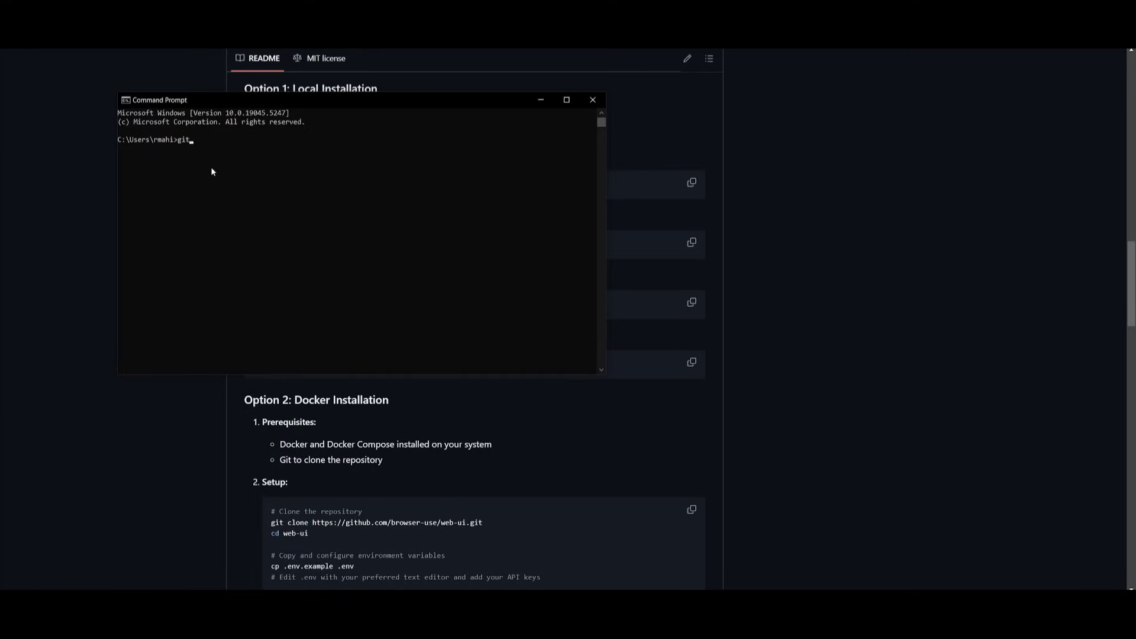
key("ctrl+v")
key("Return")
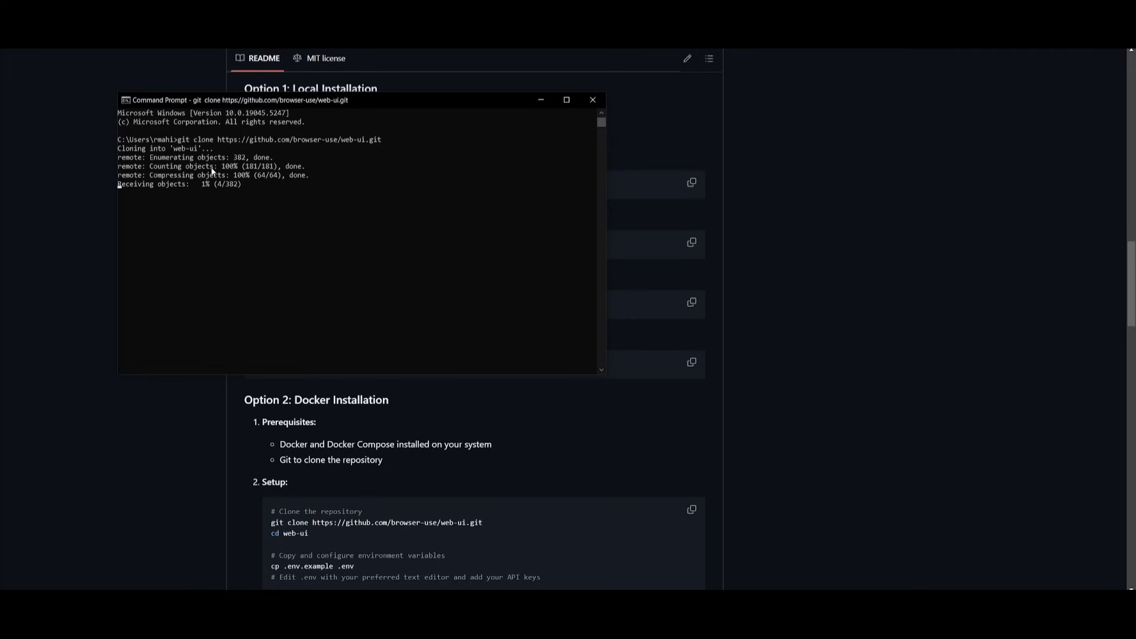
type("cd web-io")
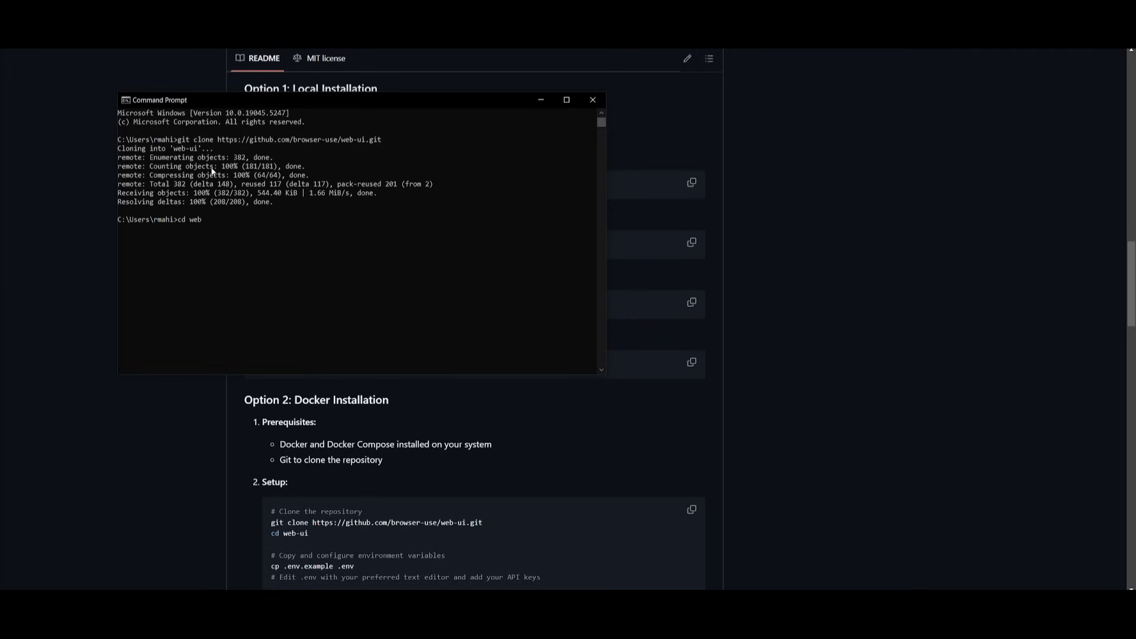
key("BackSpace")
key("BackSpace")
type("ui")
key("Return")
Step: Create a Python 3.11 environment with 'uv venv --python 3.11'
left_click(87, 286)
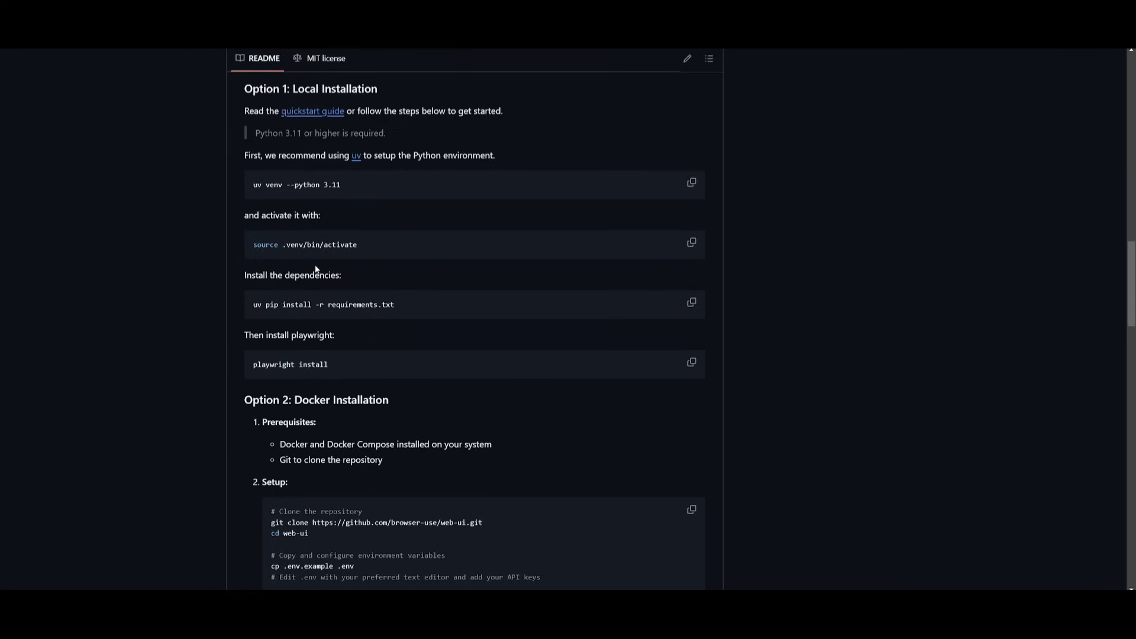
left_click_drag(253, 185, 298, 212)
left_click(298, 211)
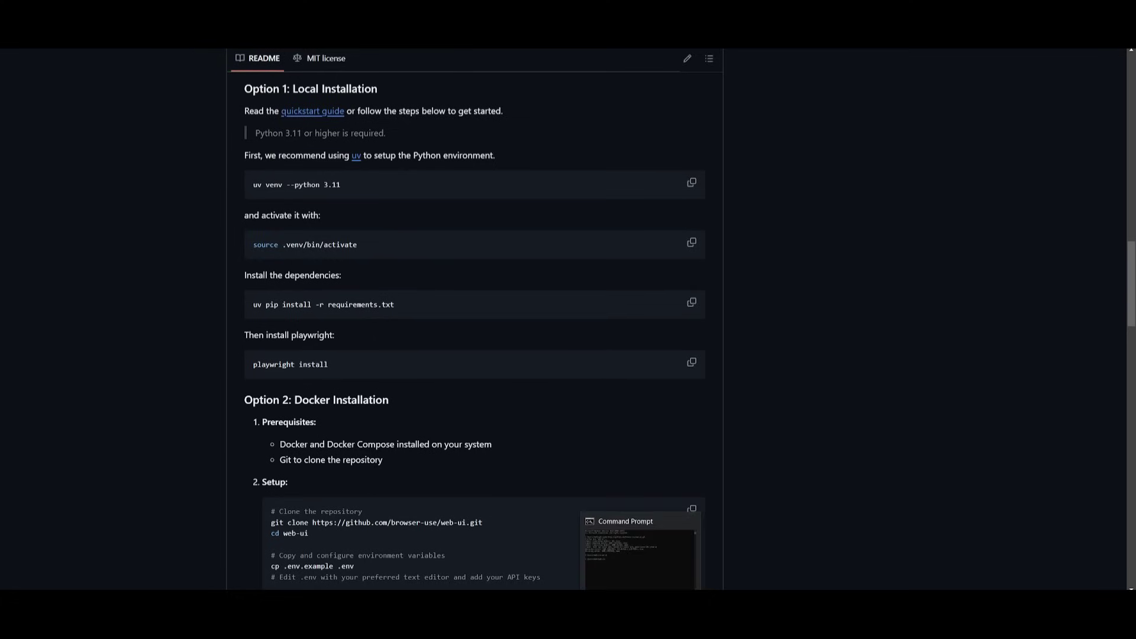
left_click(640, 550)
type("uv venv --python 3.11")
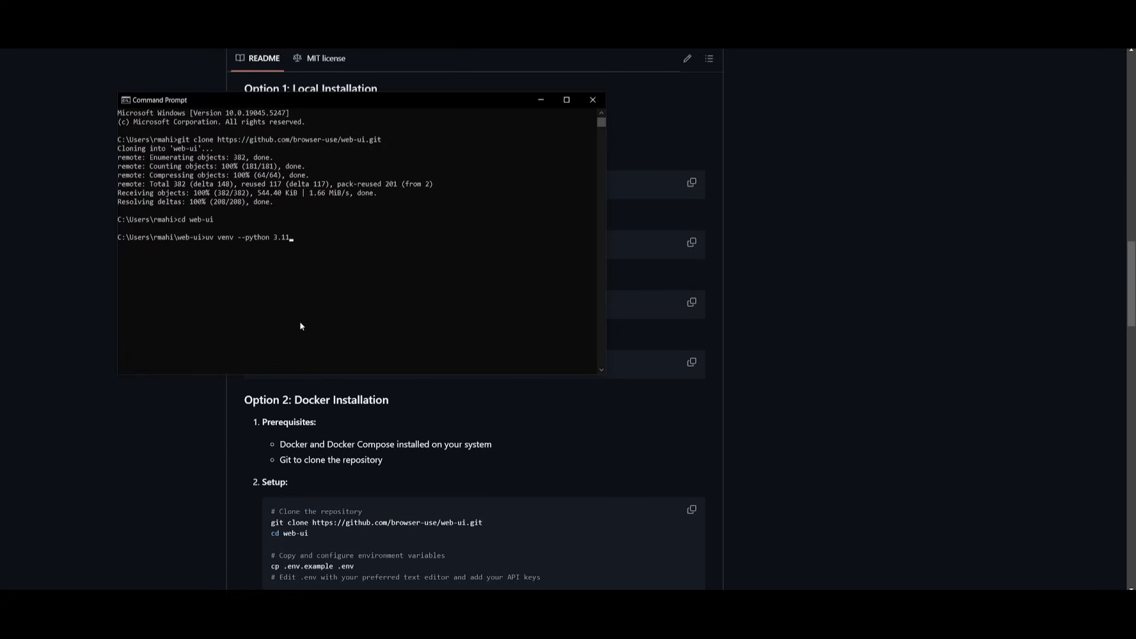
key("Return")
Step: Select the README's source .venv/bin/activate command and set the terminal aside
key("alt+Tab")
left_click_drag(369, 250, 214, 240)
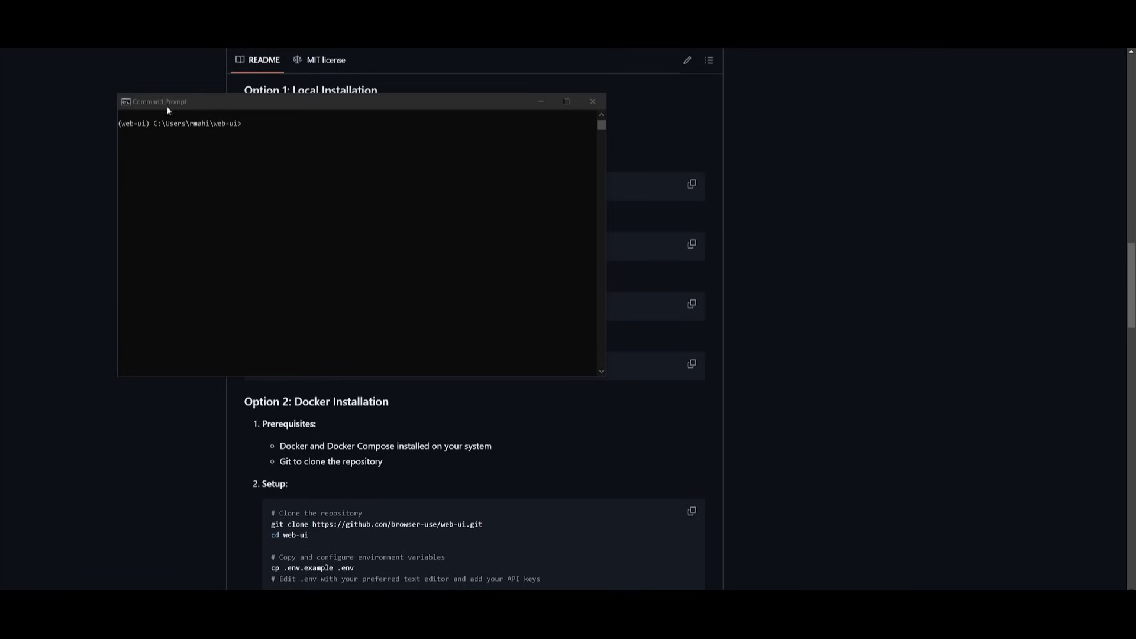
key("alt+Tab")
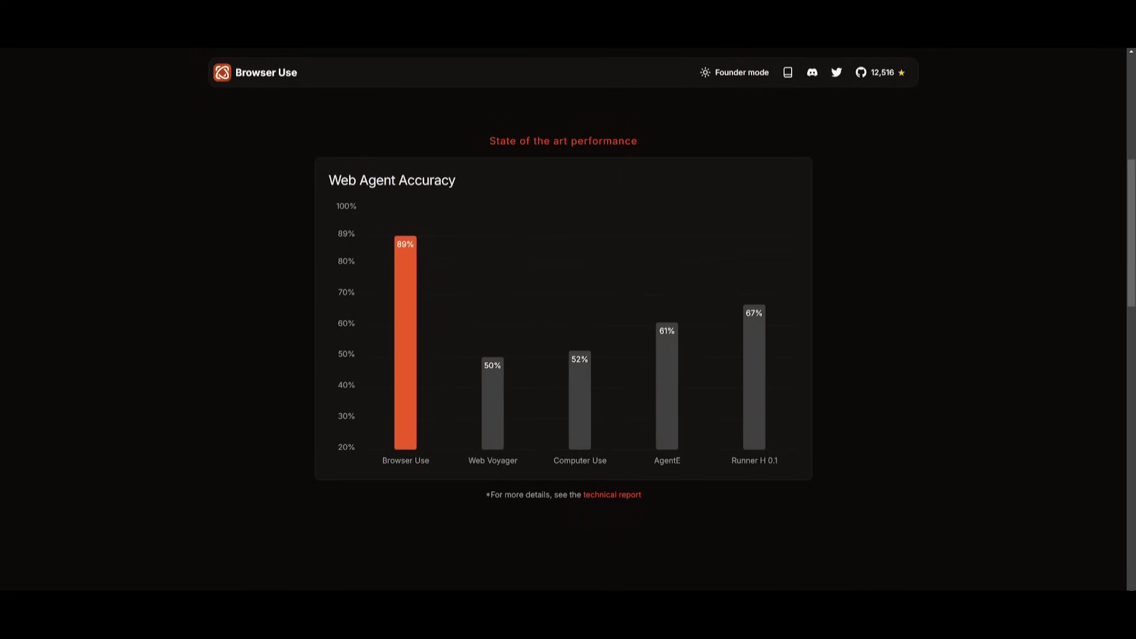
Step: Copy 'pip install browser-use' from the Browser Use site and run it in the web-ui terminal
scroll(563, 320, "up", 8)
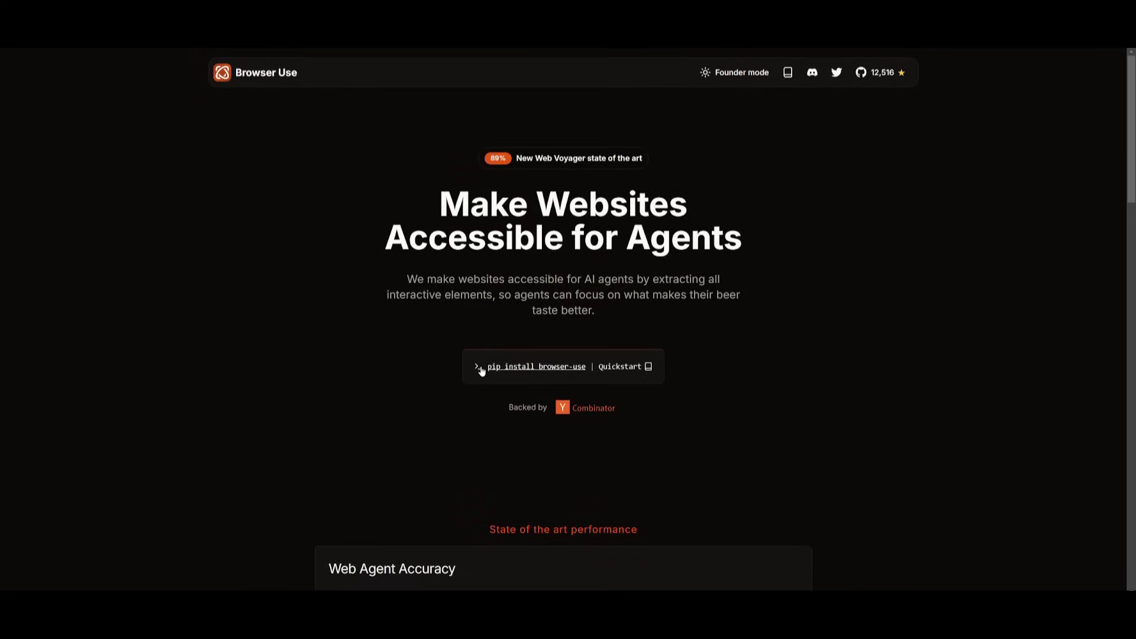
left_click_drag(592, 367, 487, 369)
key("alt+Tab")
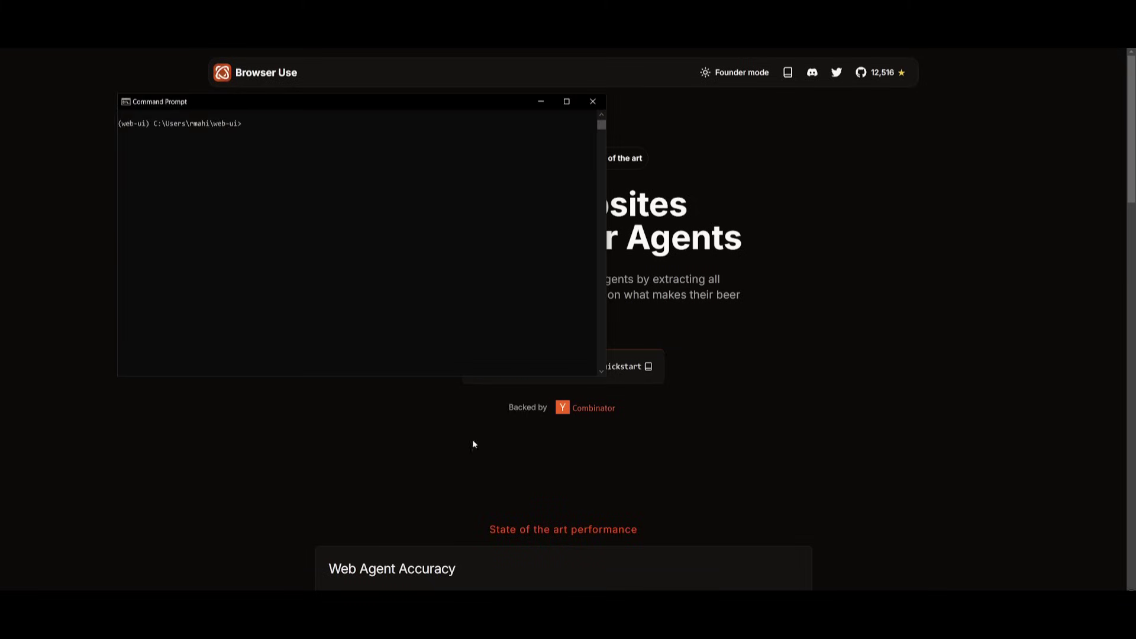
key("ctrl+v")
key("Return")
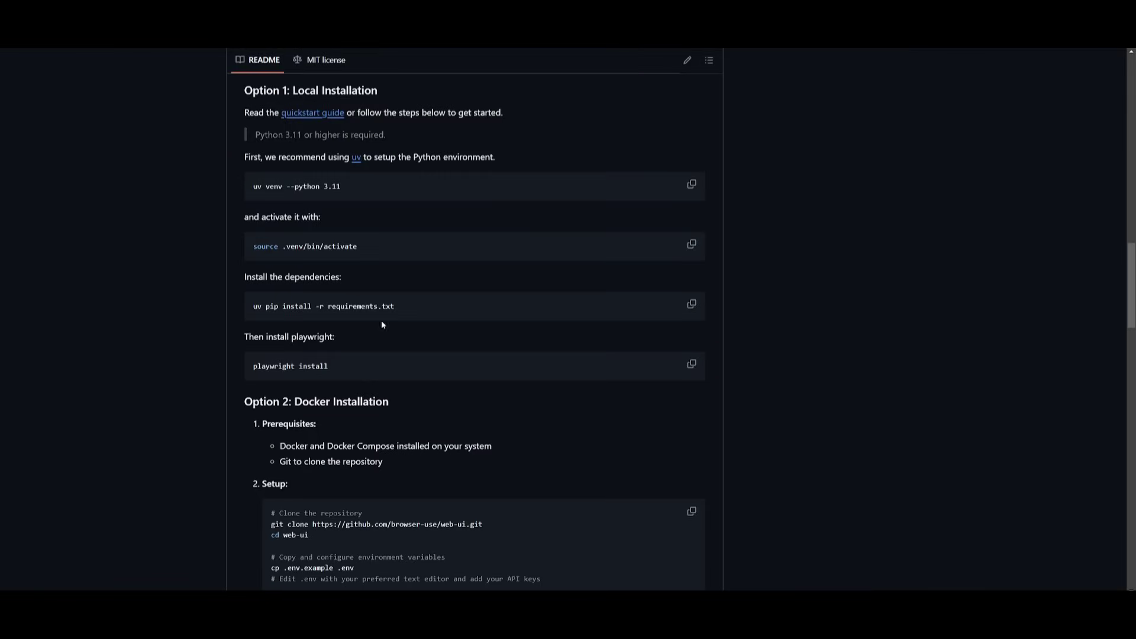
Step: Run 'uv pip install -r requirements.txt' in the web-ui terminal
left_click_drag(395, 307, 246, 307)
left_click(484, 327)
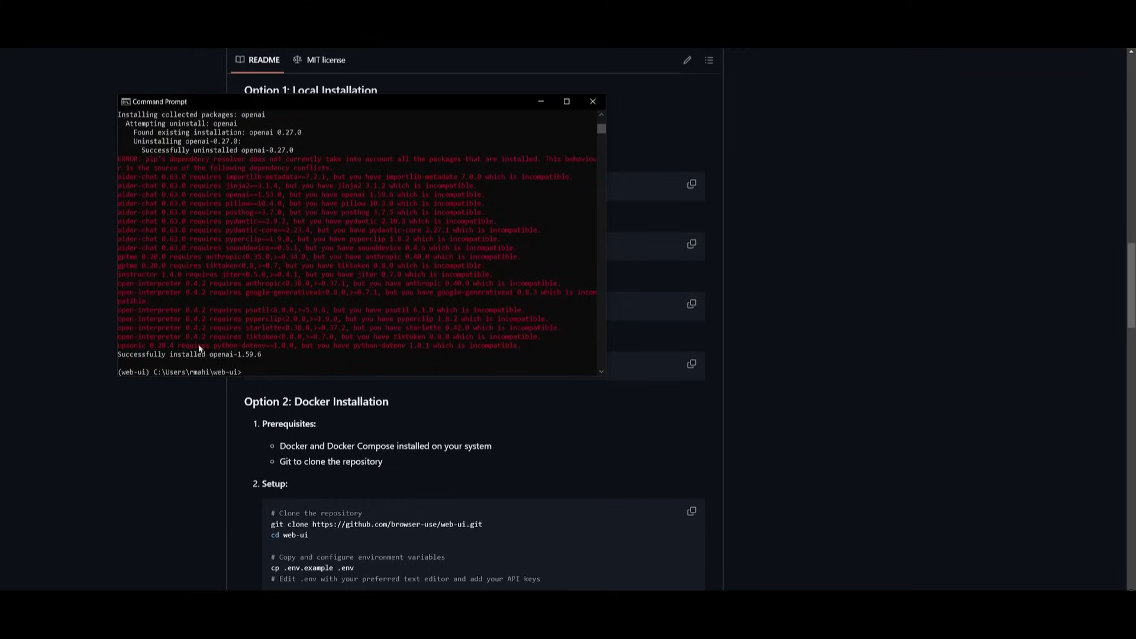
key("ctrl+v")
key("Return")
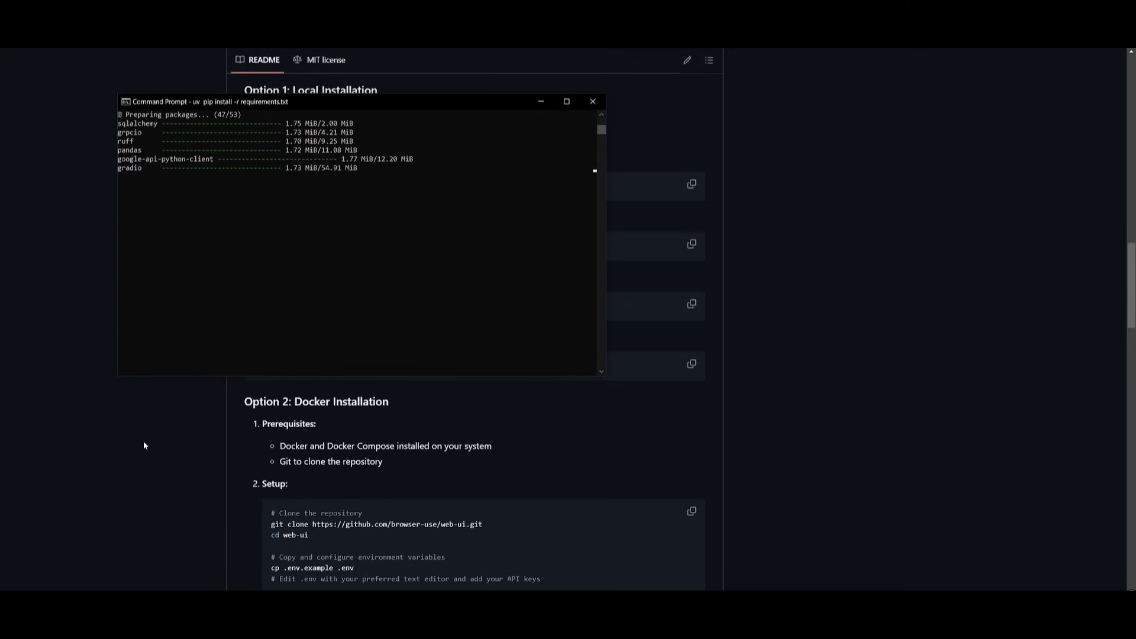
Step: Select the README's playwright install command, then return to the installing terminal
left_click(316, 414)
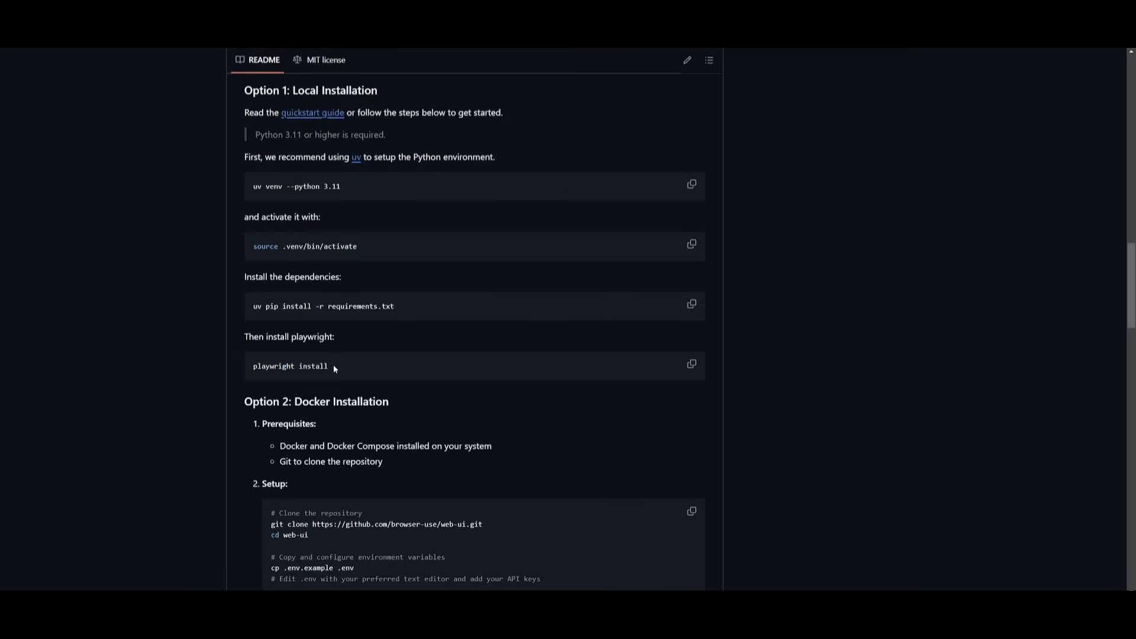
left_click_drag(335, 368, 221, 359)
left_click(859, 404)
key("alt+Tab")
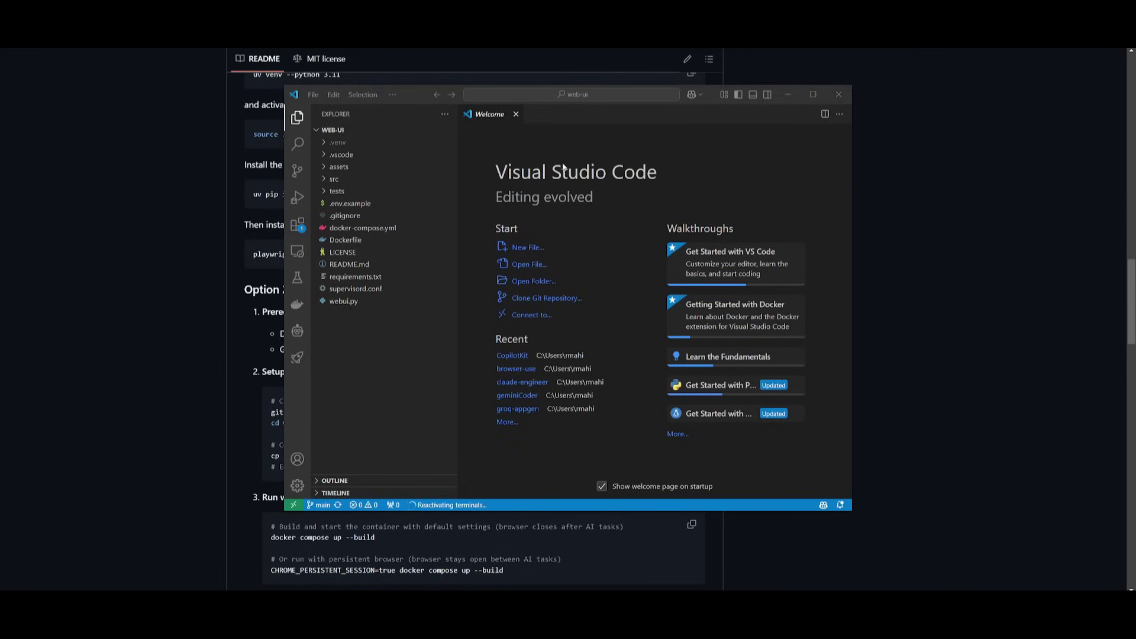
Step: Rename .env.example to .env in the web-ui Explorer
left_click(344, 206)
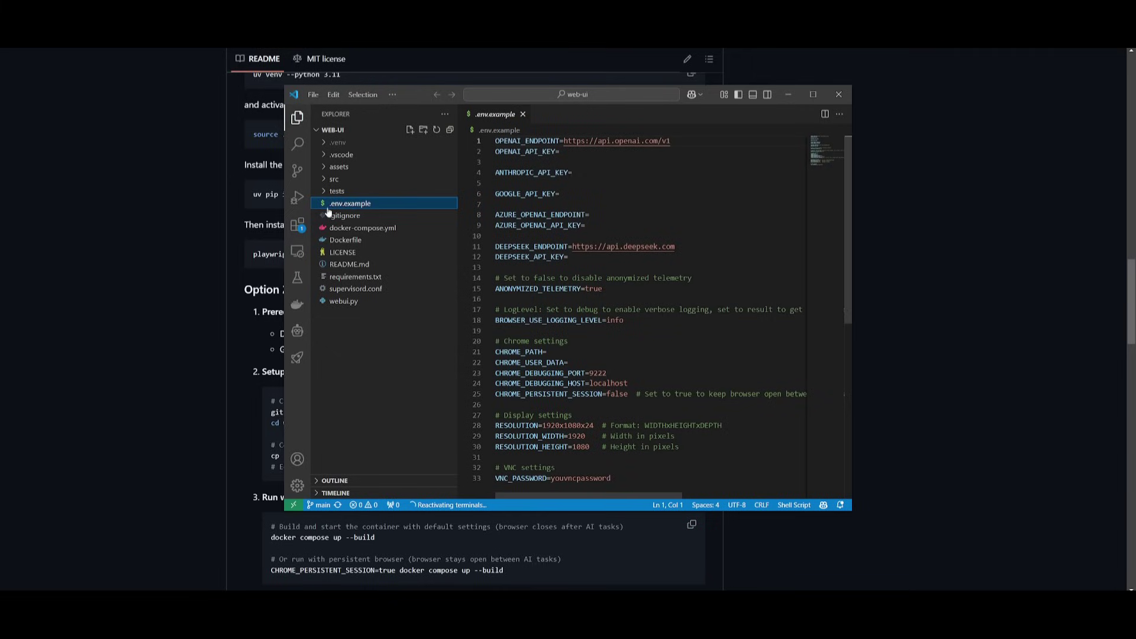
right_click(355, 209)
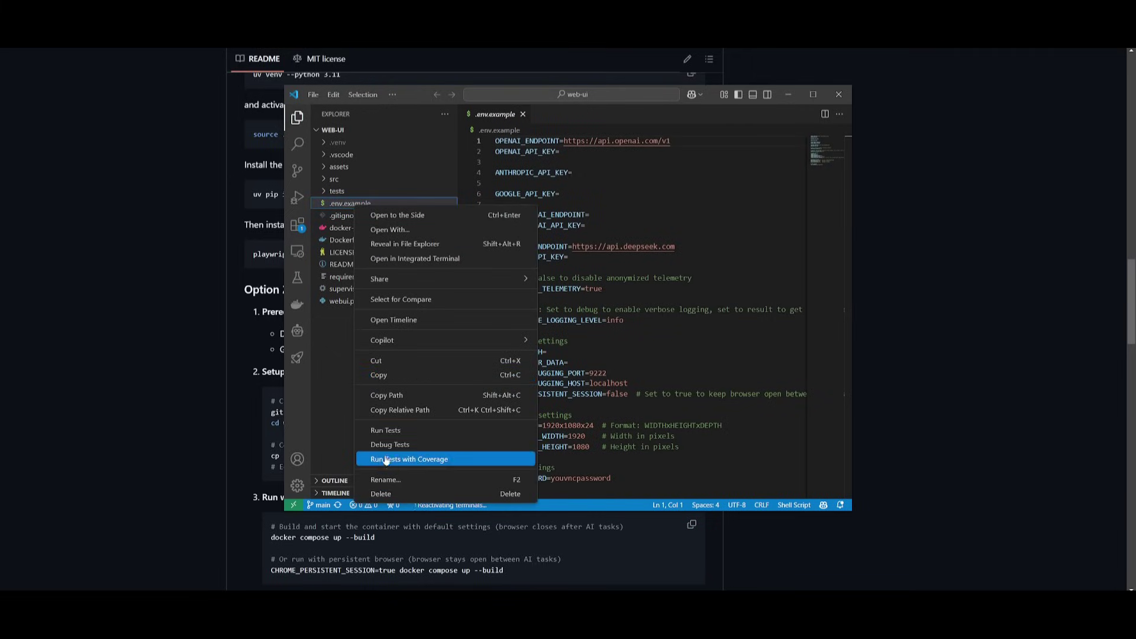
left_click(386, 479)
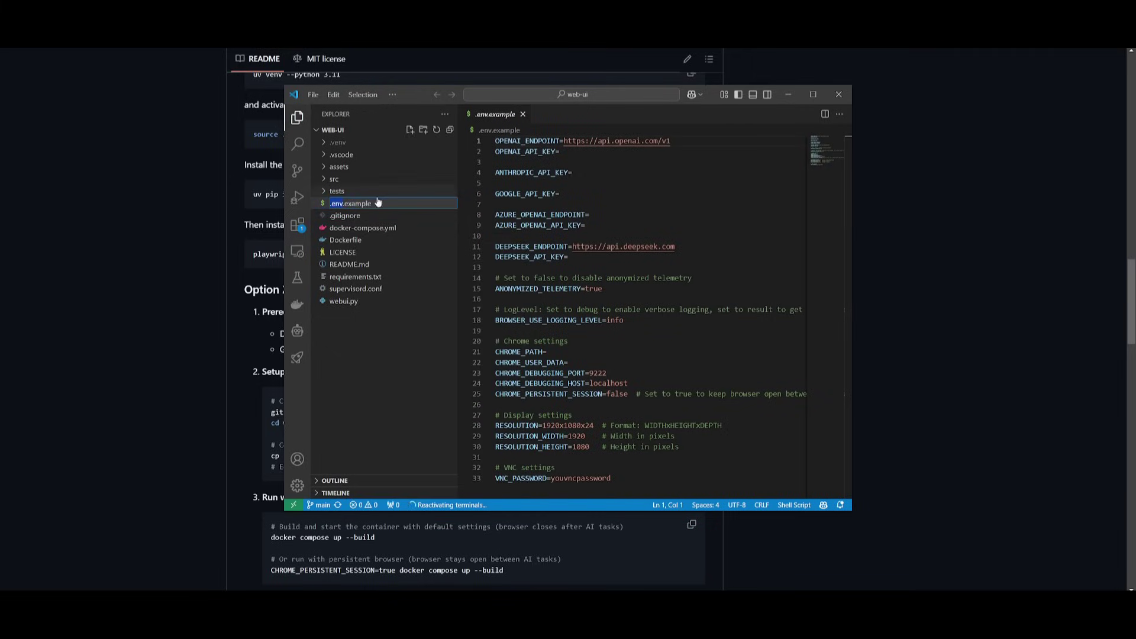
key("BackSpace")
key("BackSpace")
key("Return")
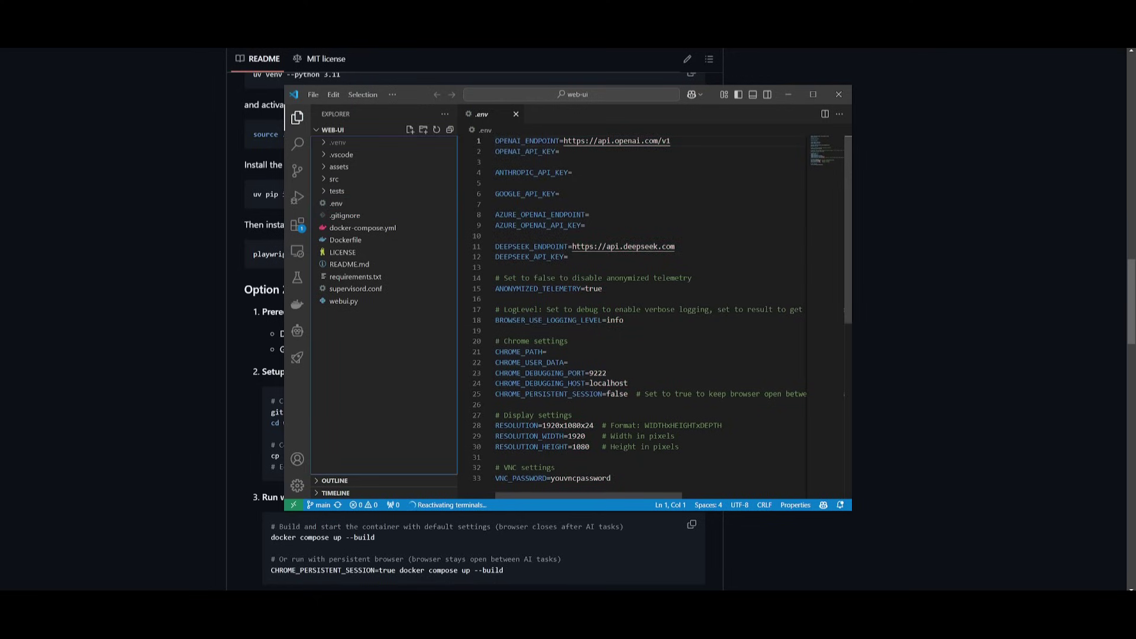
Step: Place the caret after DEEPSEEK_API_KEY= in .env and go to save the file
left_click(512, 151)
left_click(515, 173)
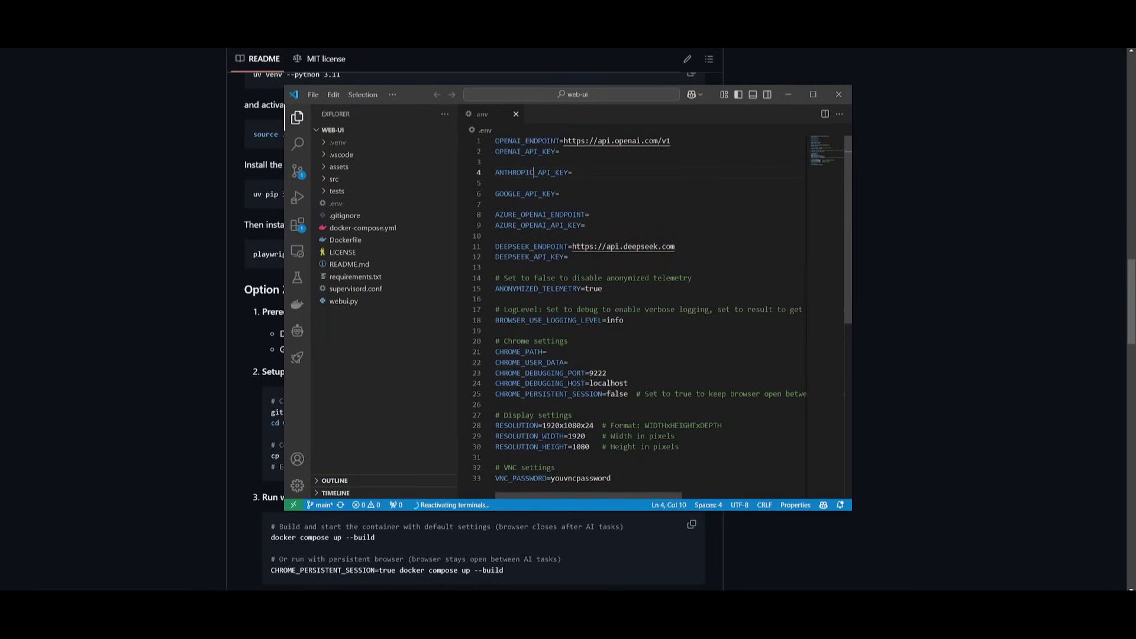
left_click(519, 194)
left_click(500, 246)
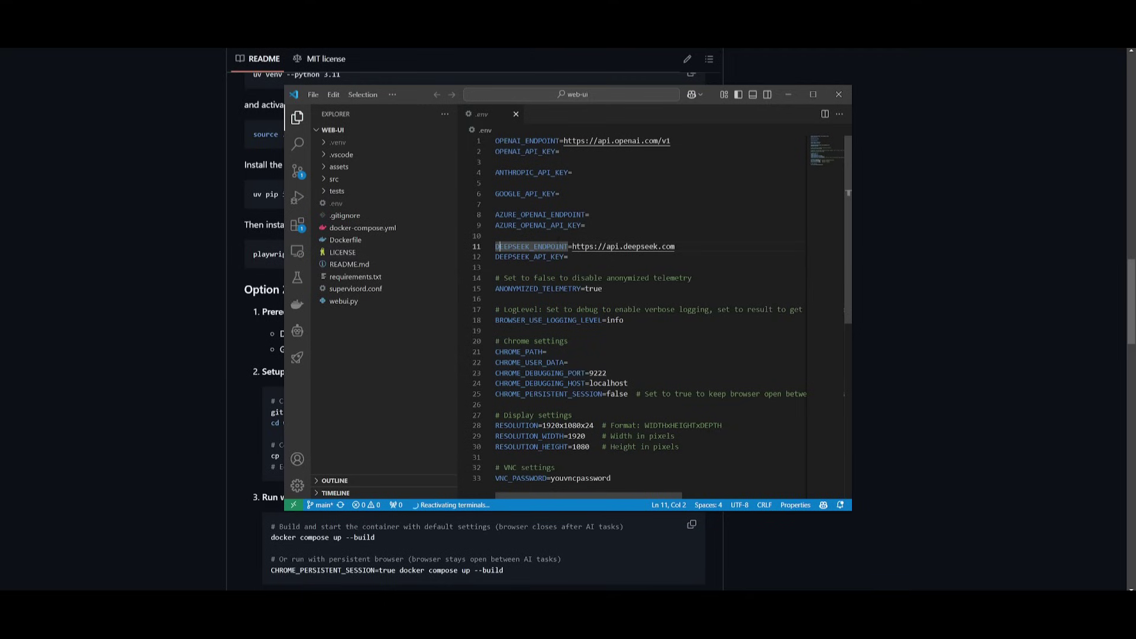
left_click(533, 257)
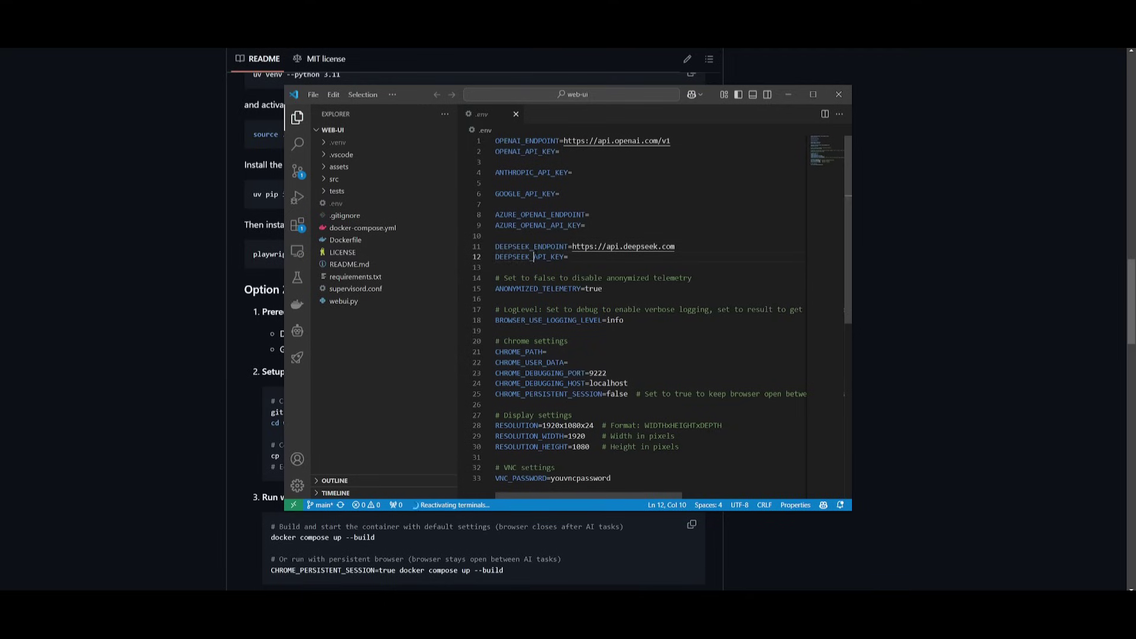
left_click(568, 257)
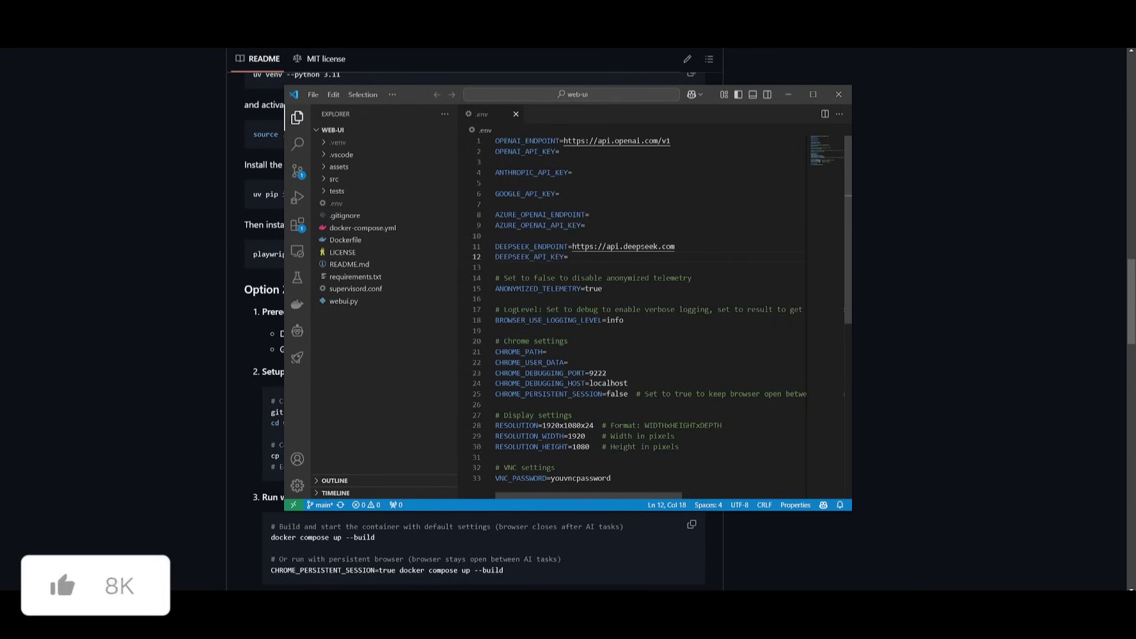
left_click(313, 96)
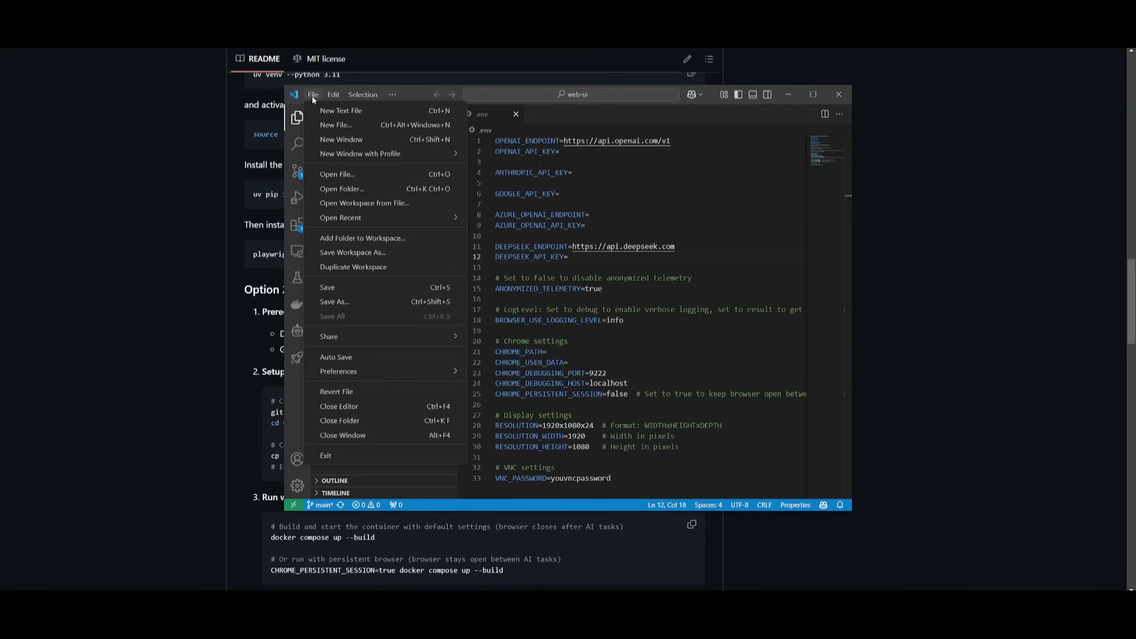
Step: Save the .env configuration file and scroll through the README's setup steps
left_click(346, 287)
scroll(538, 255, "down", 6)
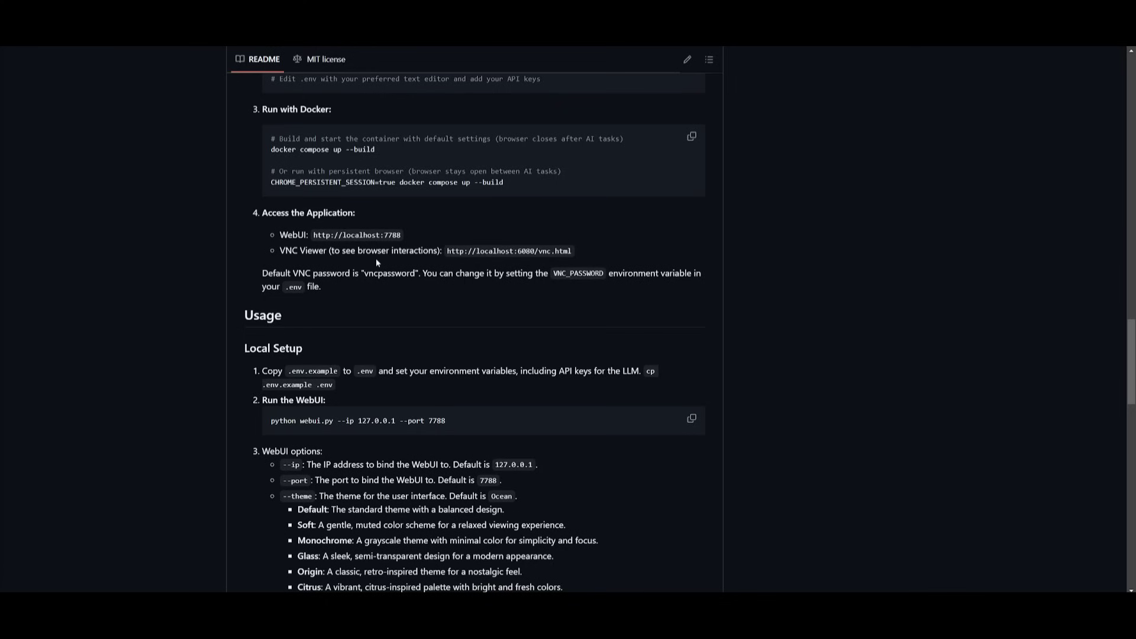
scroll(376, 260, "up", 5)
scroll(186, 97, "down", 7)
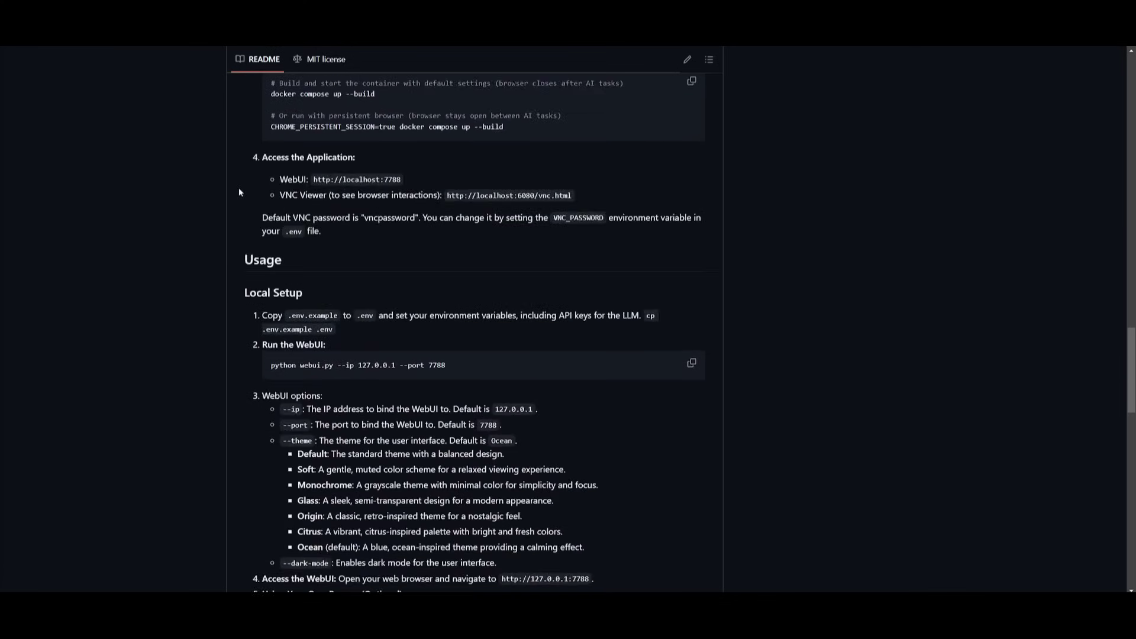
scroll(239, 192, "down", 1)
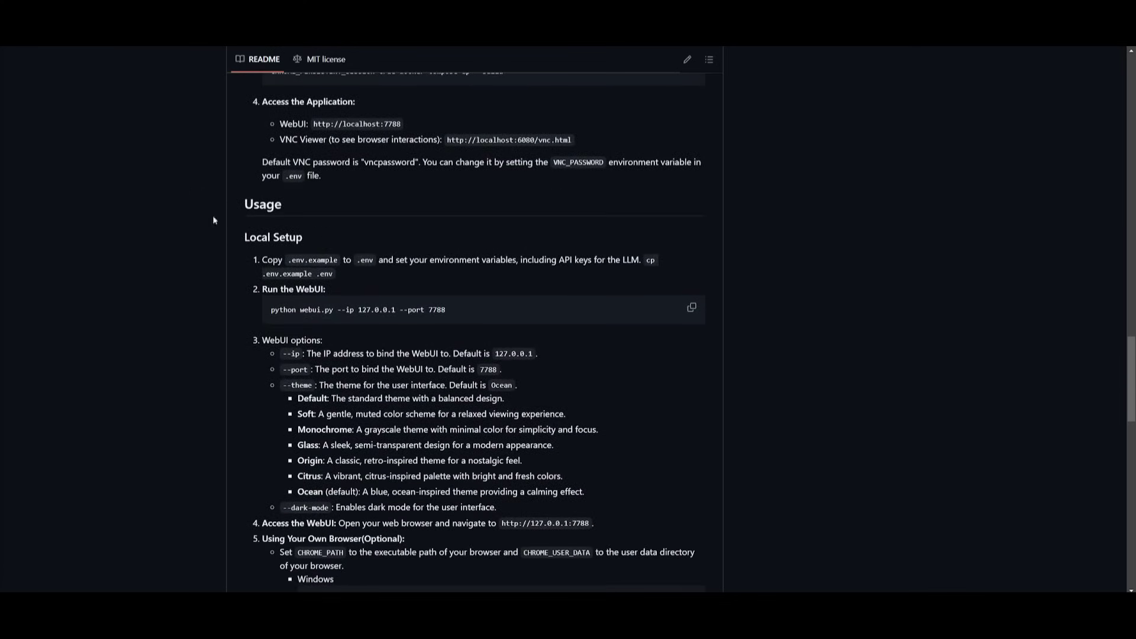
Step: Start the WebUI in Command Prompt with 'python webui.py --ip 127.0.0.1 --port 7788'
left_click(691, 307)
key("alt+Tab")
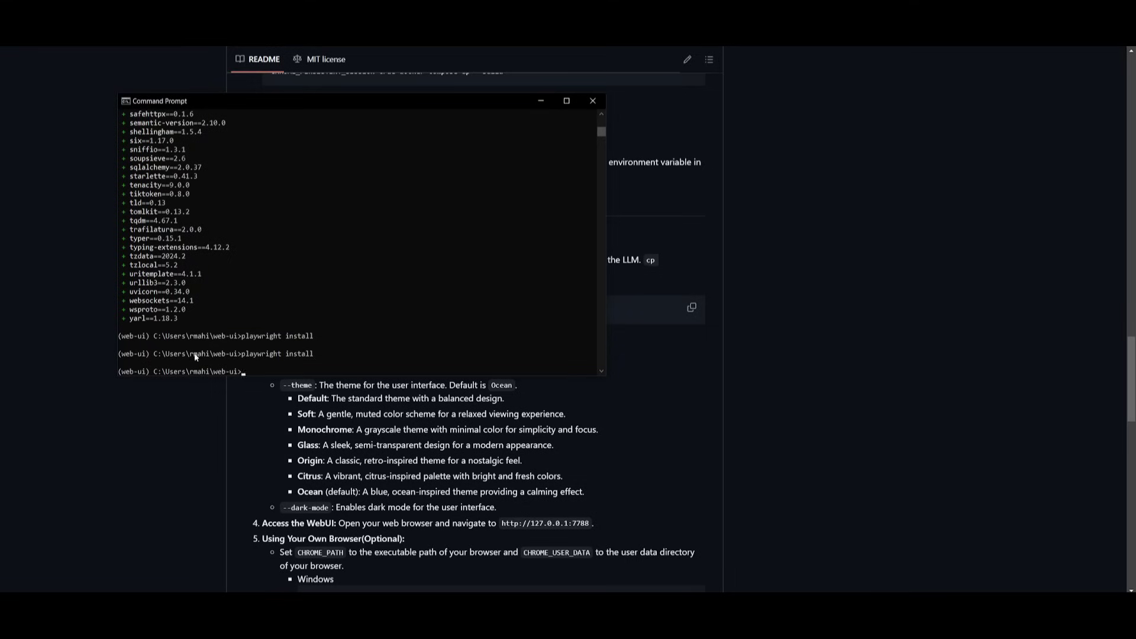
key("ctrl+v")
key("Return")
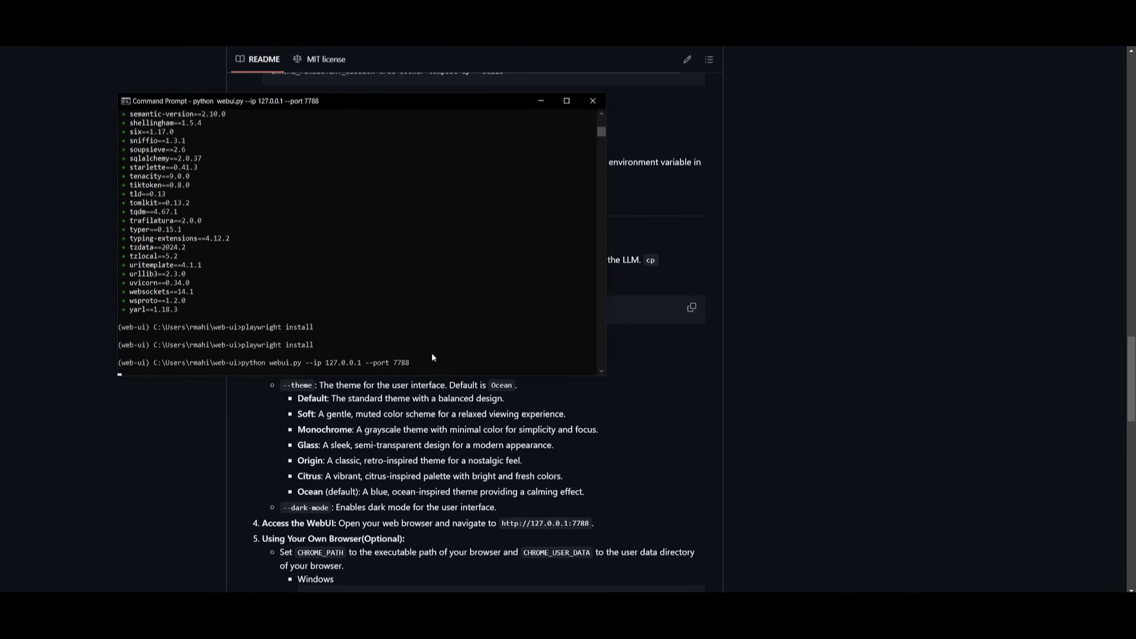
left_click(762, 354)
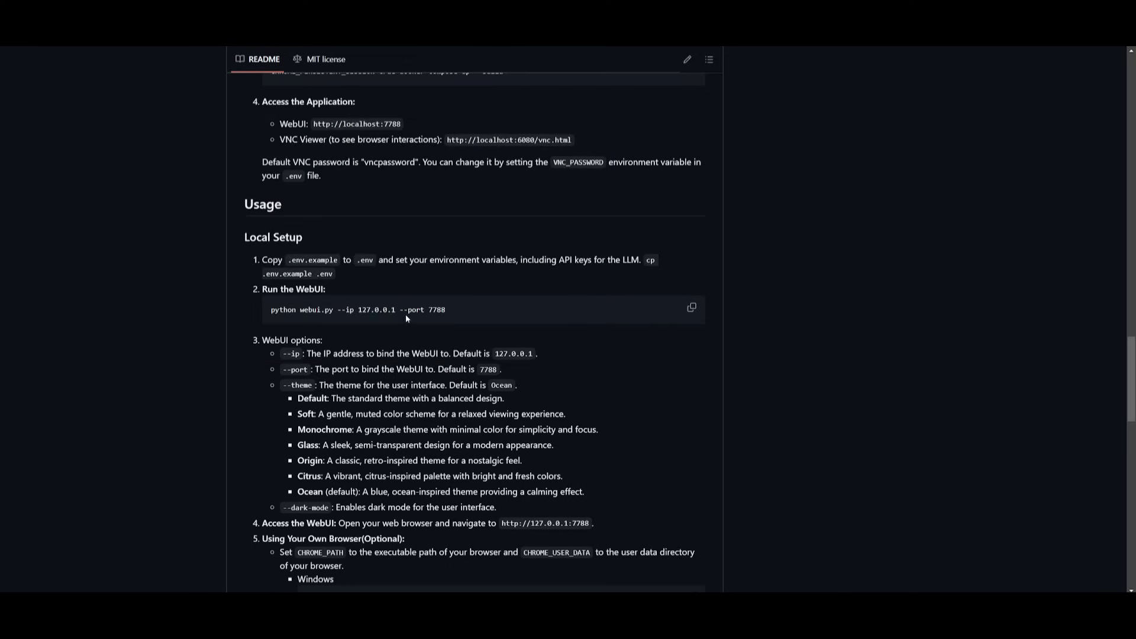
scroll(409, 316, "down", 3)
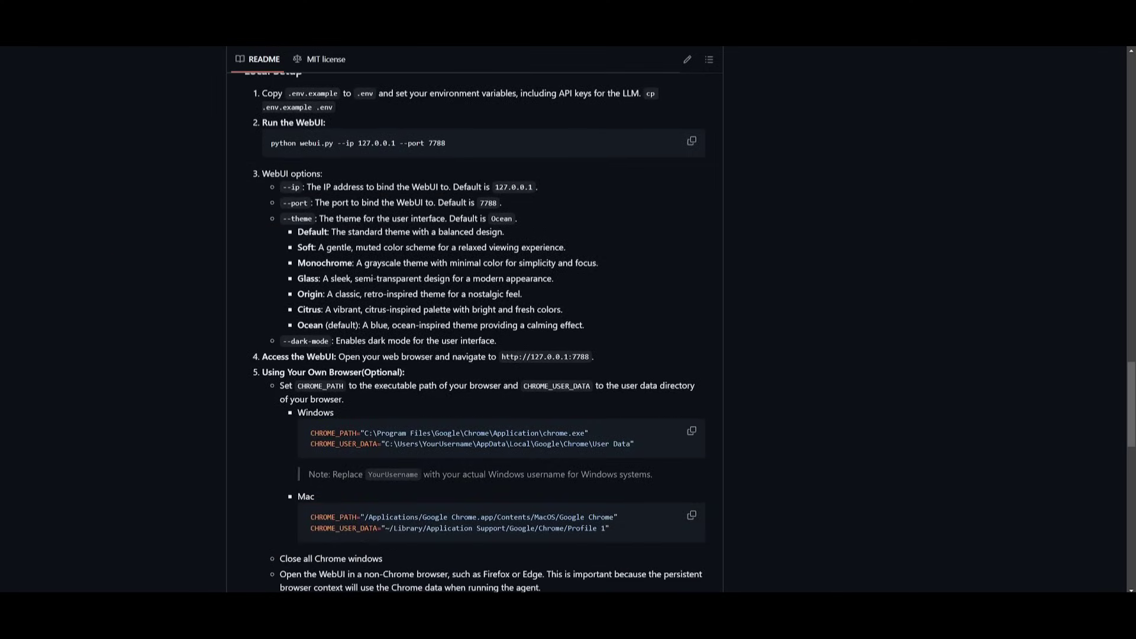
Step: Bring the WebUI agent settings forward and switch Agent Type to org, then back to custom
key("alt+Tab")
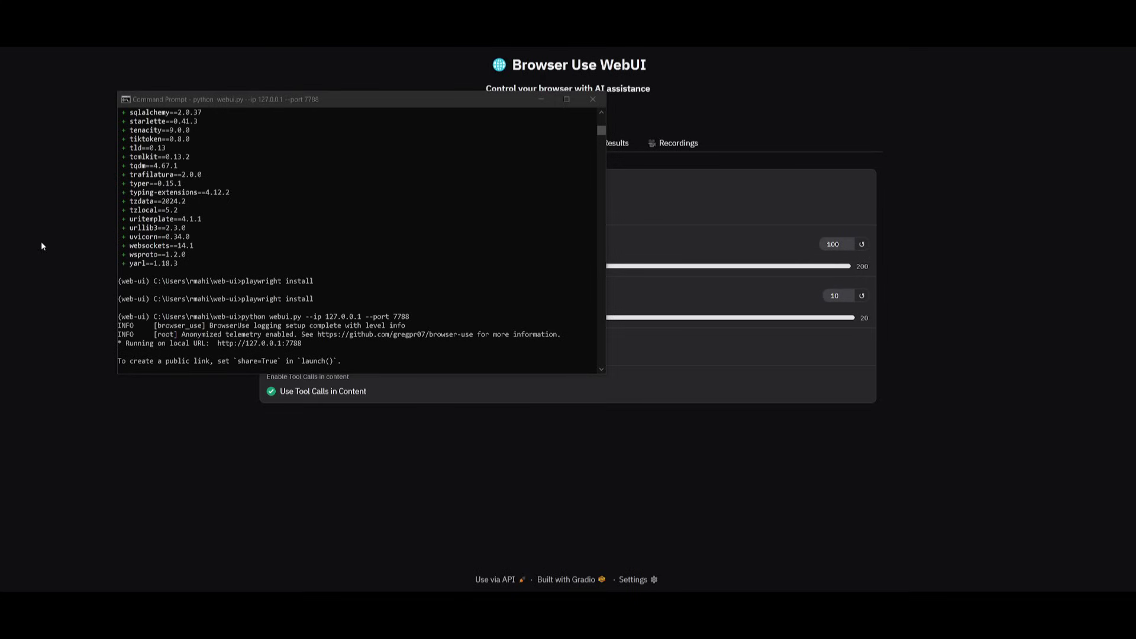
left_click(66, 236)
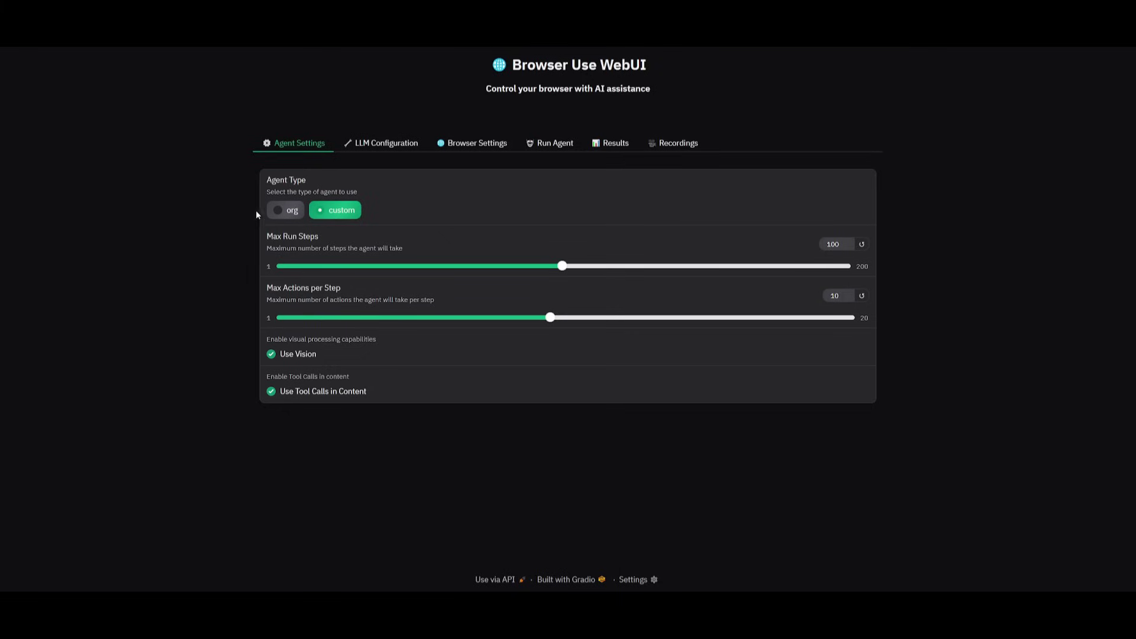
left_click(278, 212)
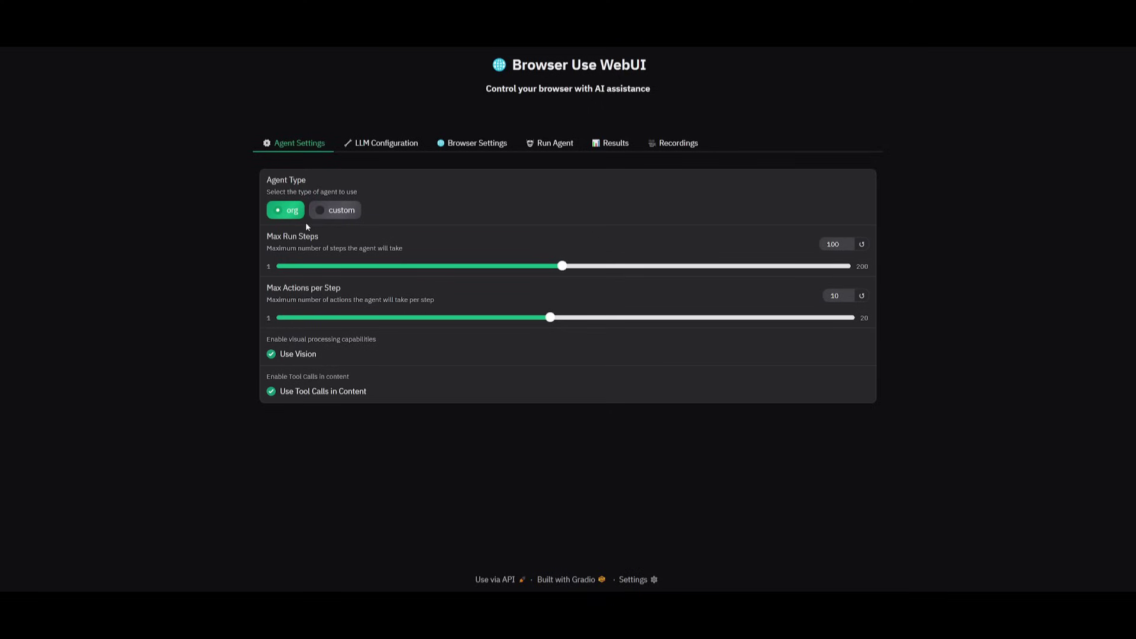
left_click(341, 217)
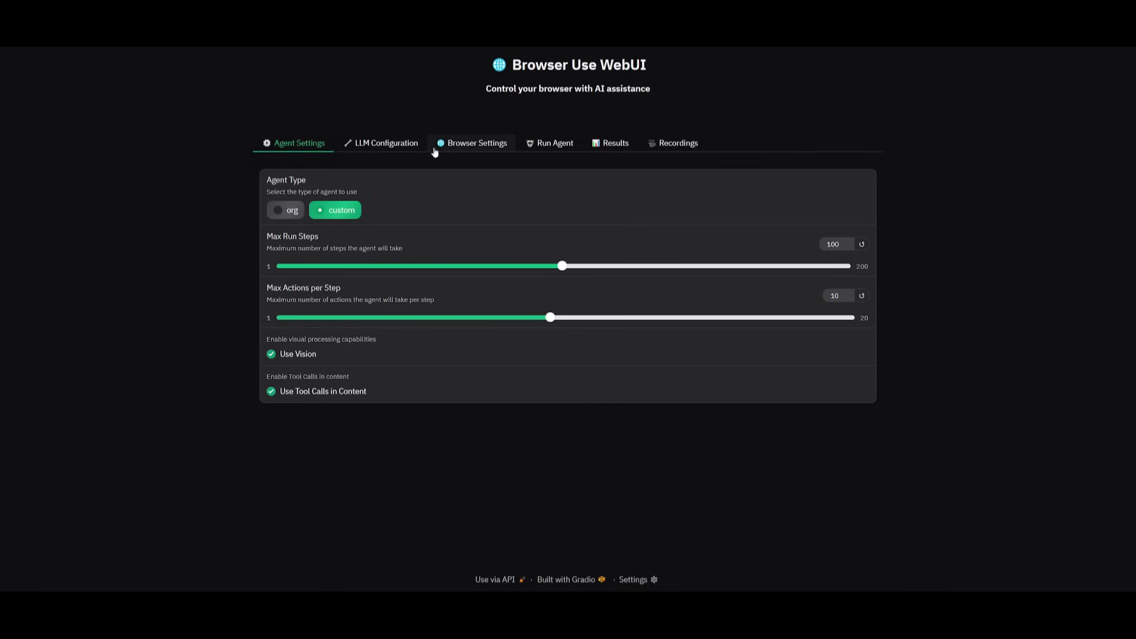
Step: In LLM Configuration, try ollama as the LLM Provider, then switch the provider away from it
left_click(404, 147)
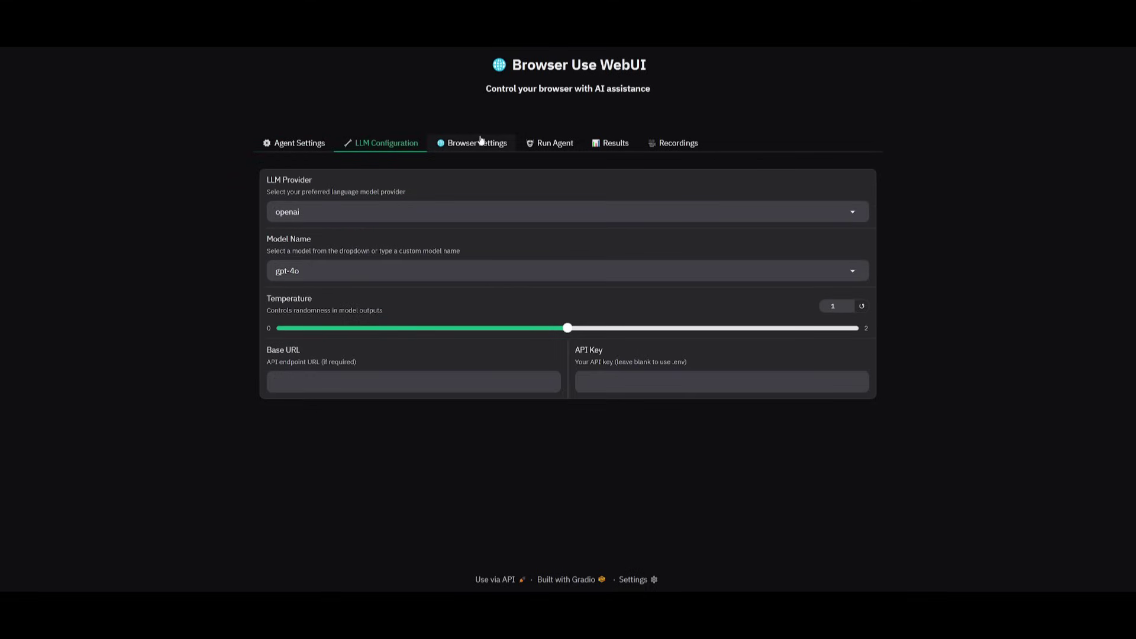
left_click(347, 213)
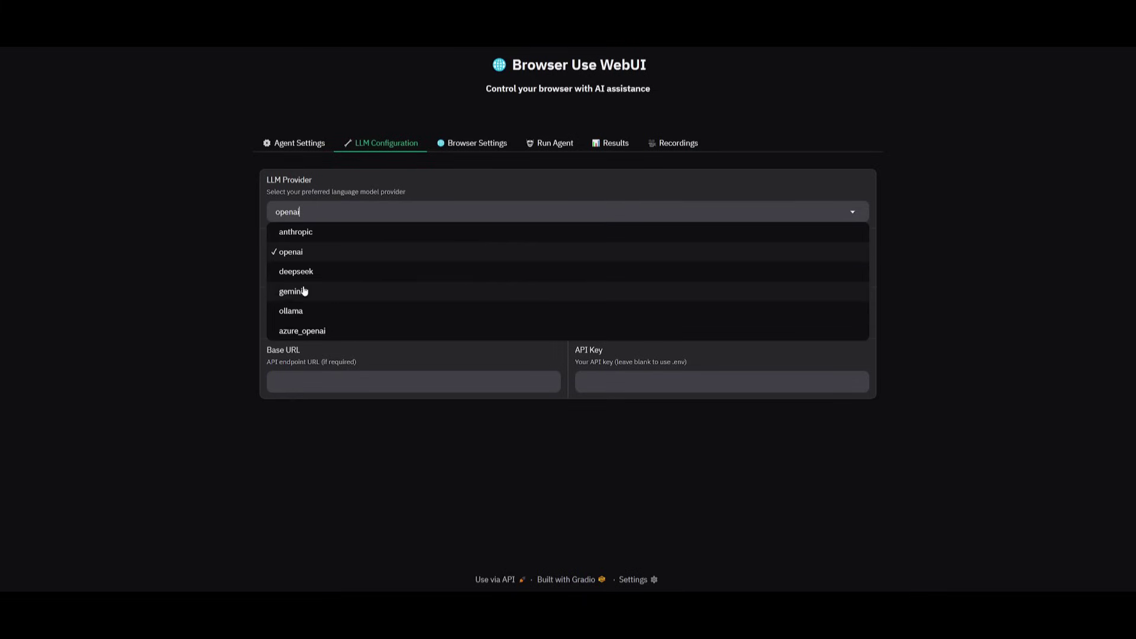
left_click(298, 311)
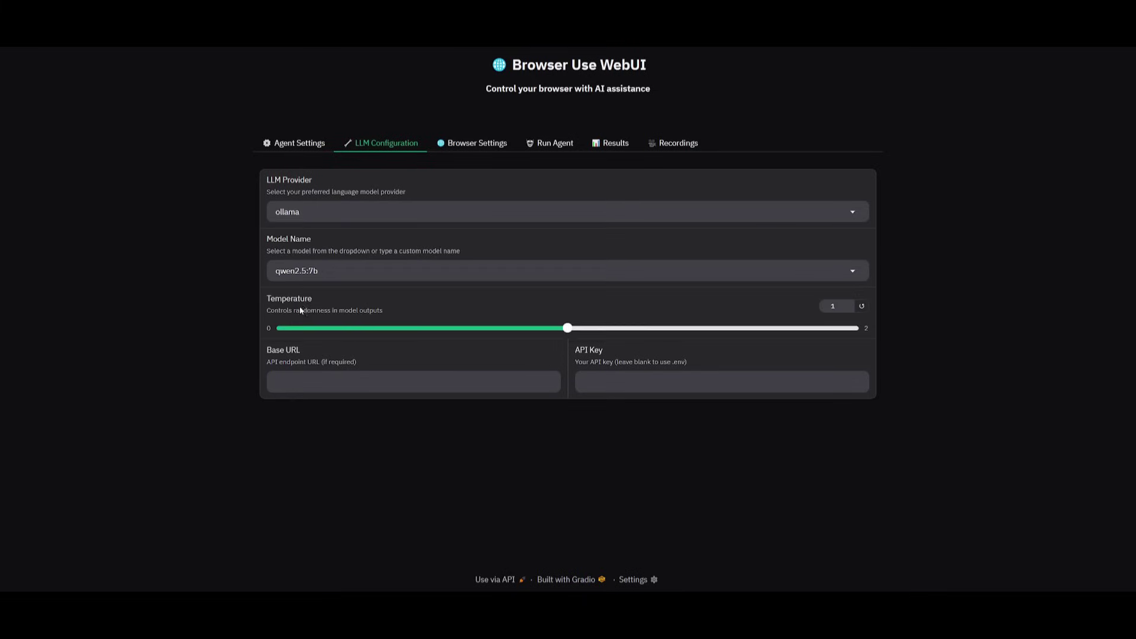
left_click(307, 214)
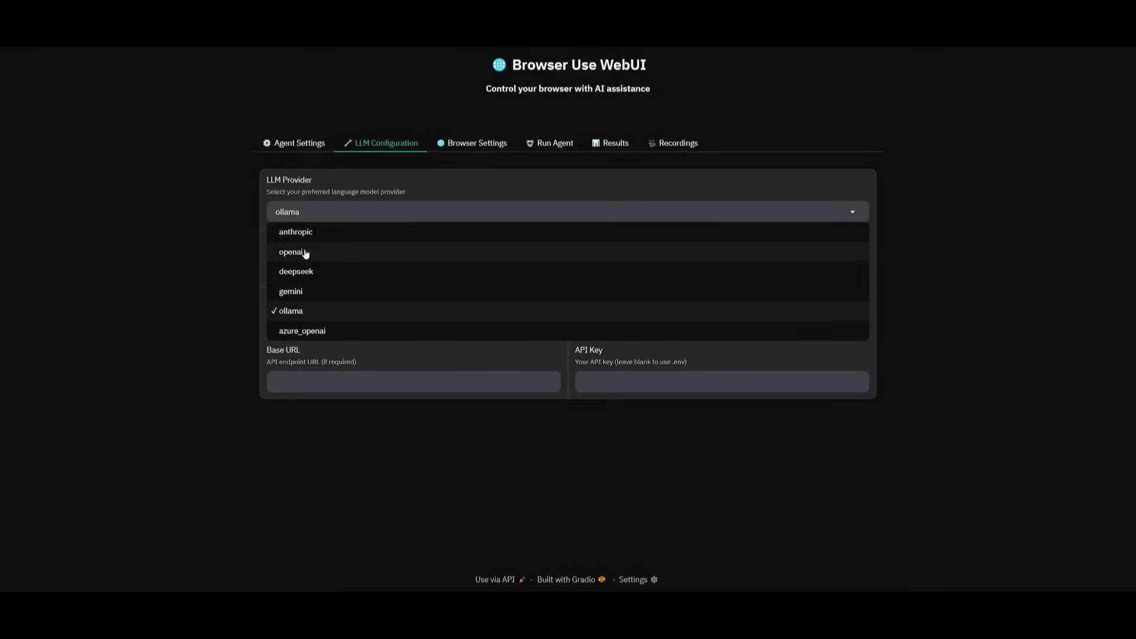
left_click(302, 232)
Step: Look through the Browser Settings, Run Agent, Results and Recordings tabs, ending on Run Agent
left_click(506, 146)
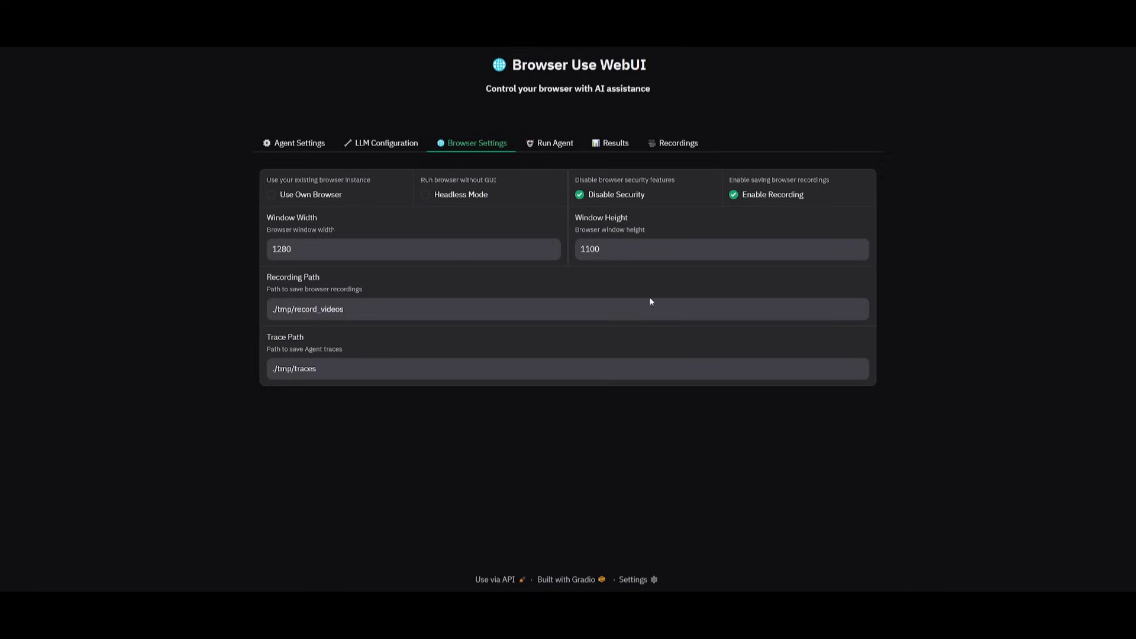
left_click(556, 147)
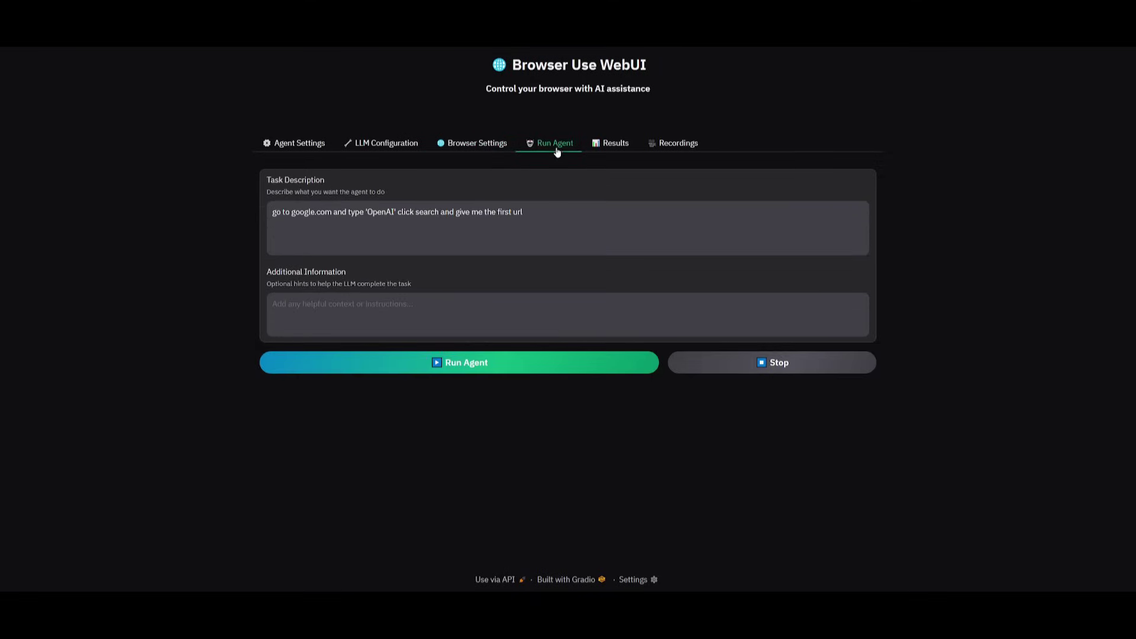
left_click(612, 145)
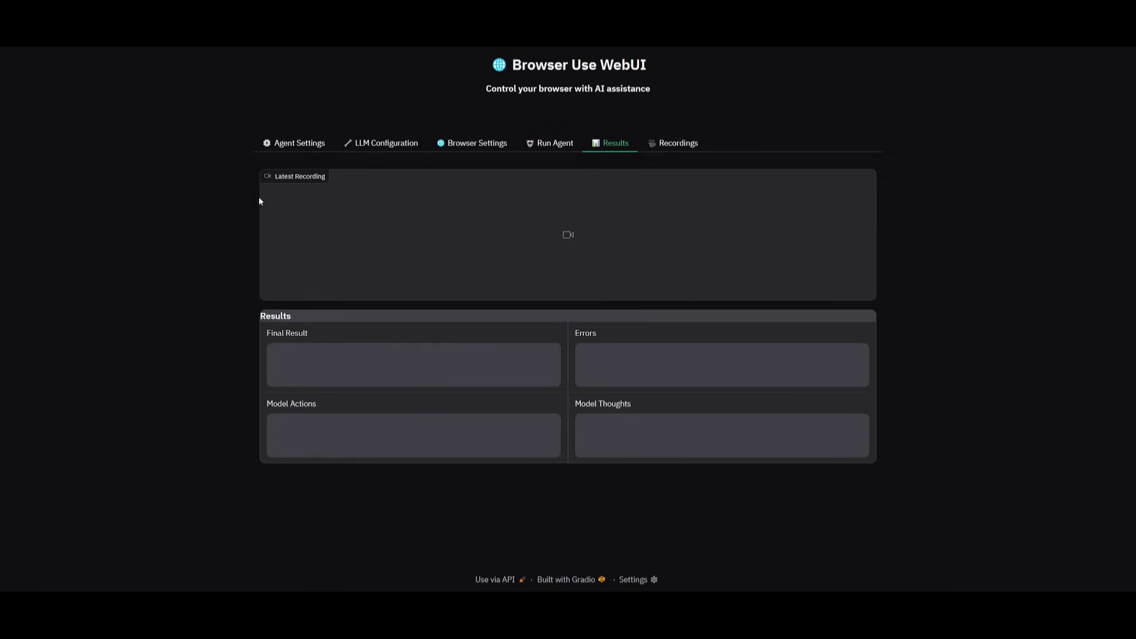
left_click(686, 148)
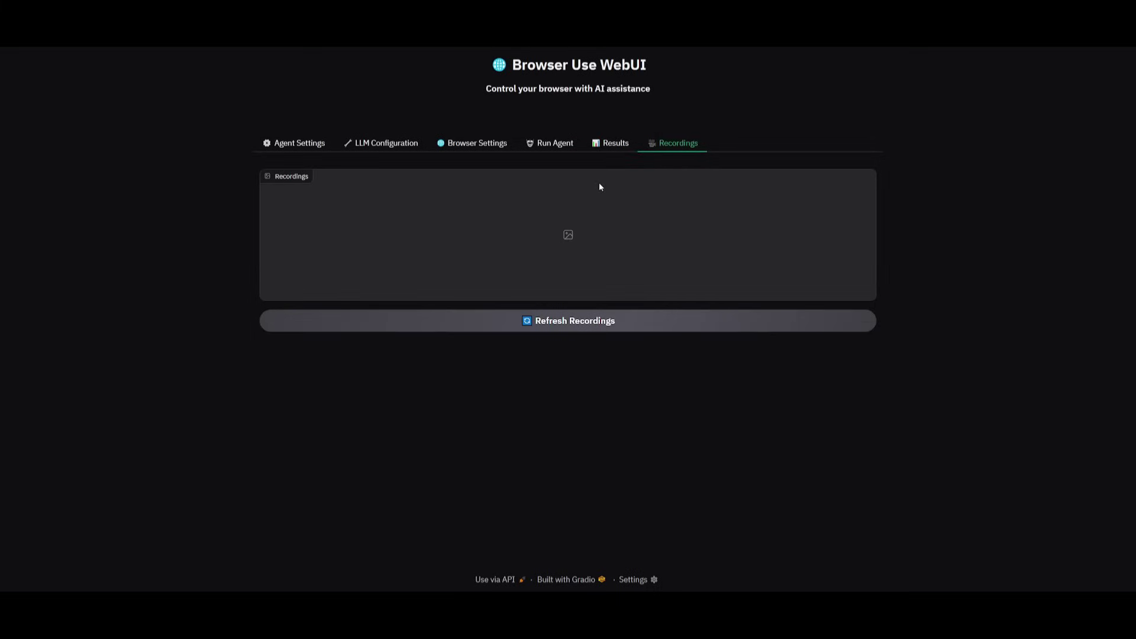
left_click(539, 145)
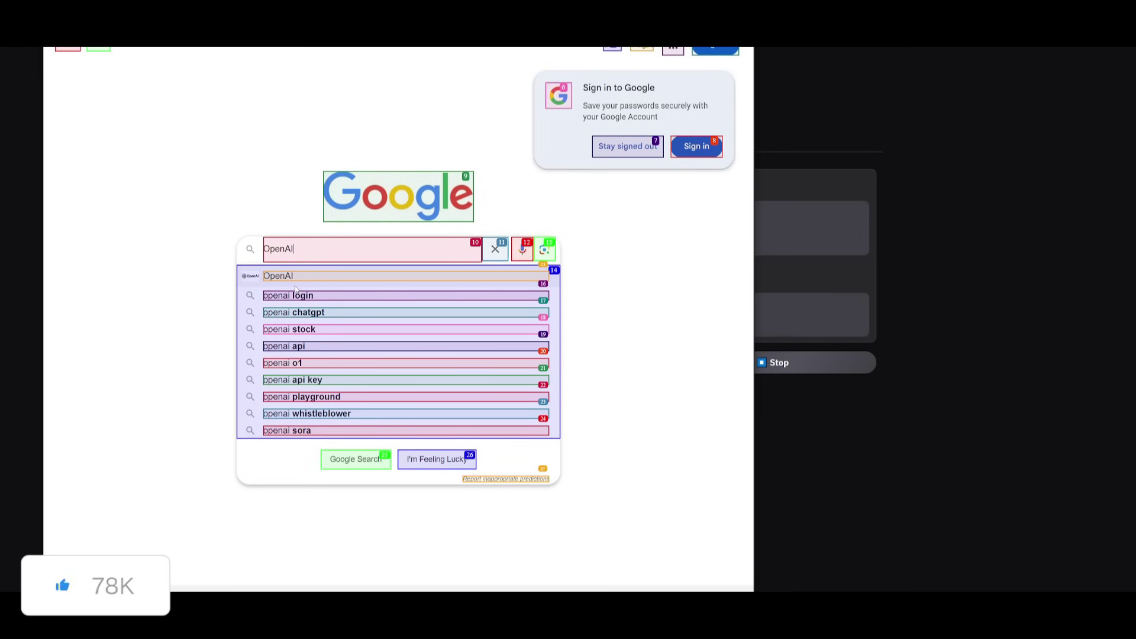
key("Return")
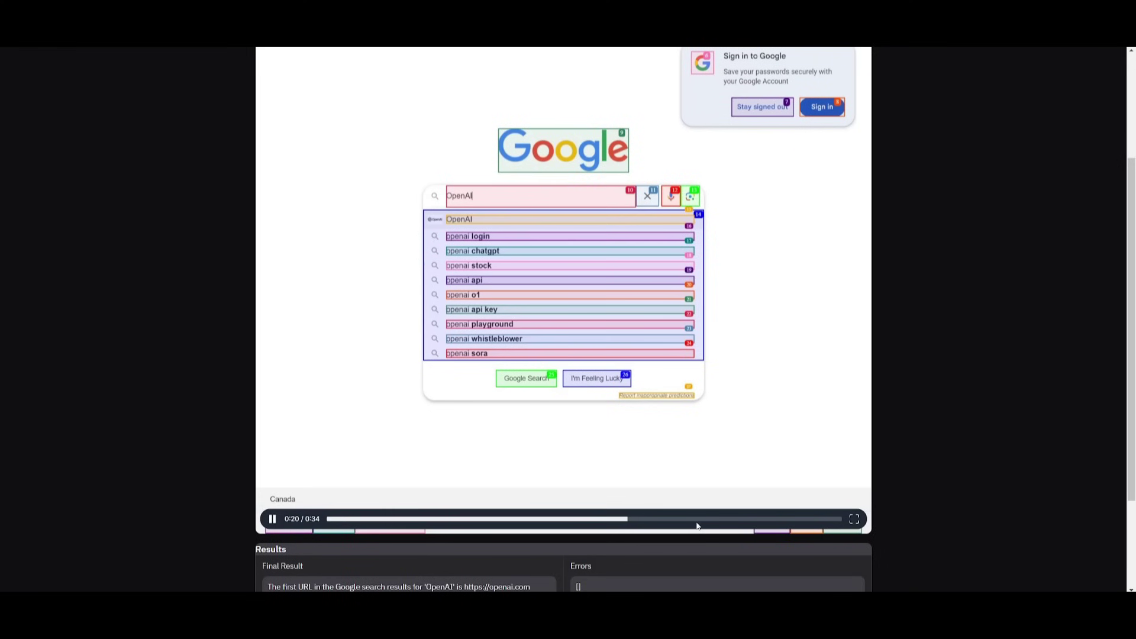
left_click(736, 519)
scroll(649, 436, "down", 3)
scroll(1056, 417, "up", 5)
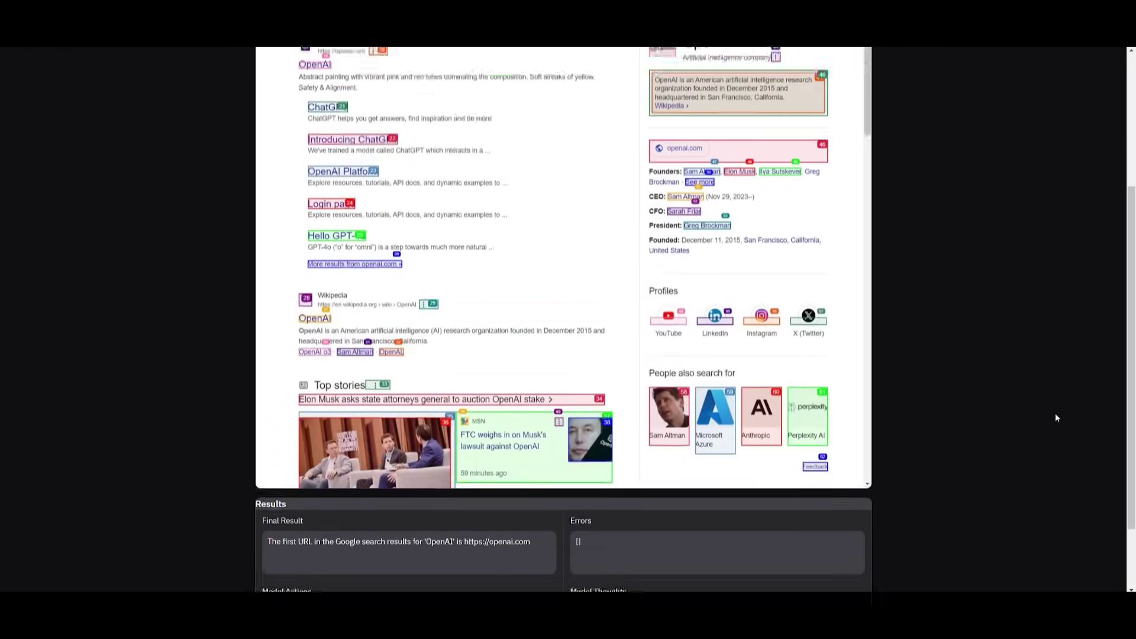
left_click(677, 148)
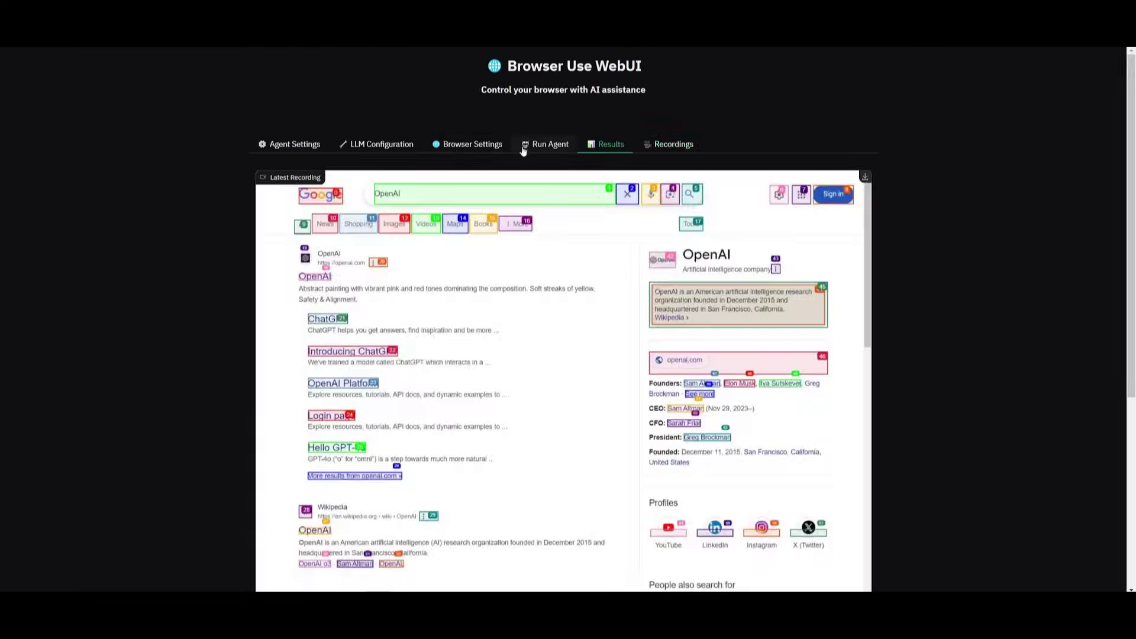
Step: Run the latest-AI-news task and open the ScienceDaily Artificial Intelligence News result
left_click(550, 144)
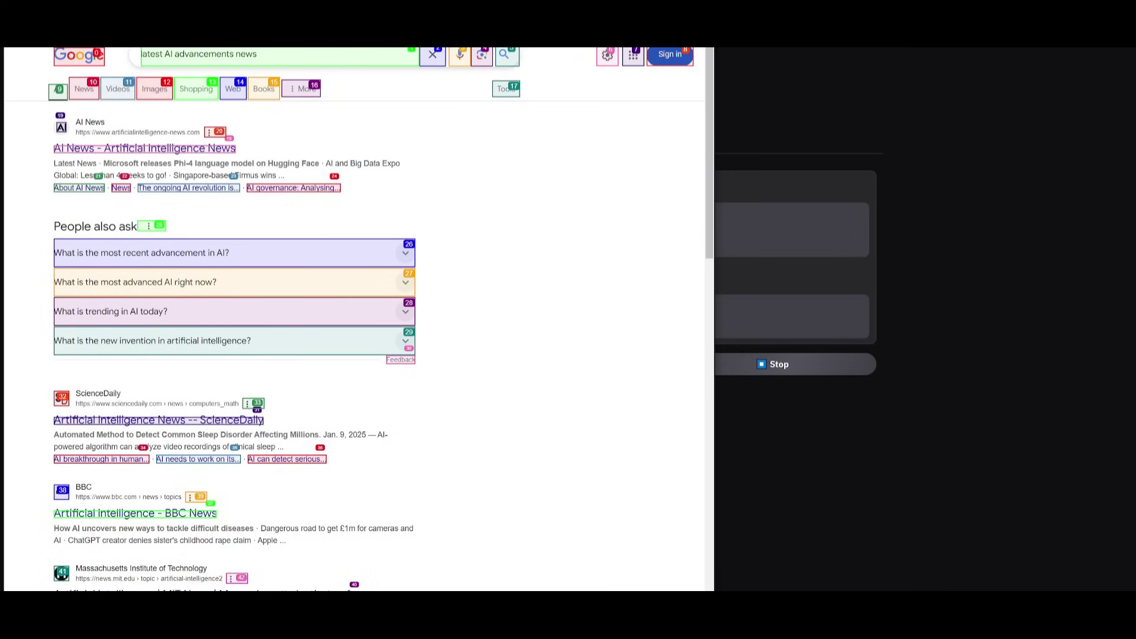
left_click(158, 419)
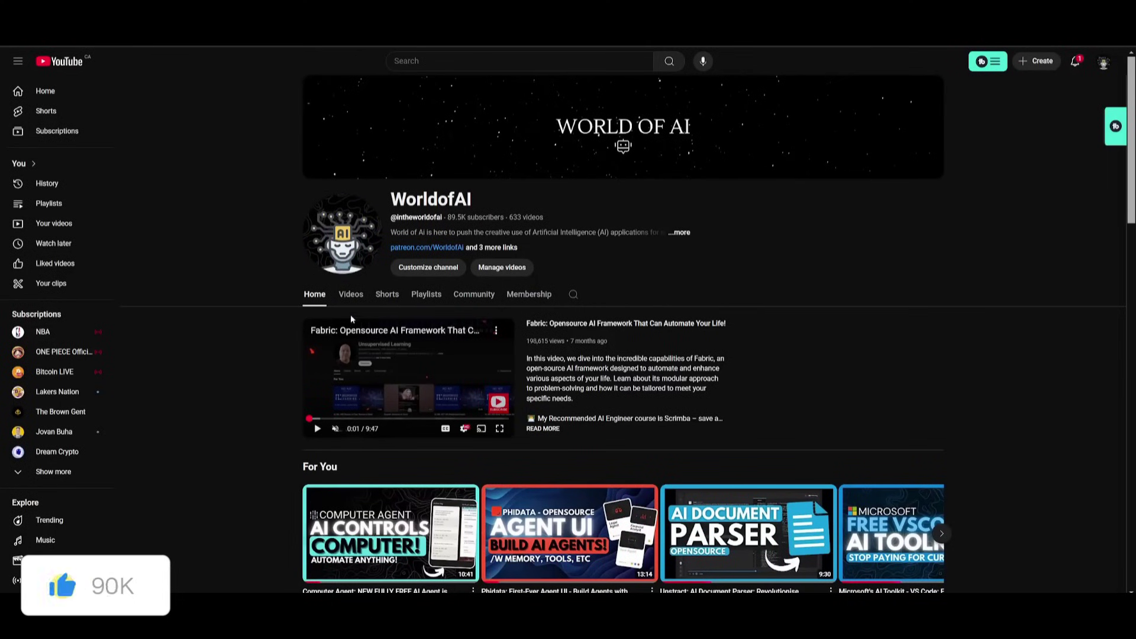
Step: Show the WorldofAI channel's Videos tab and scroll down past its DeepSeek and Cline uploads
left_click(351, 306)
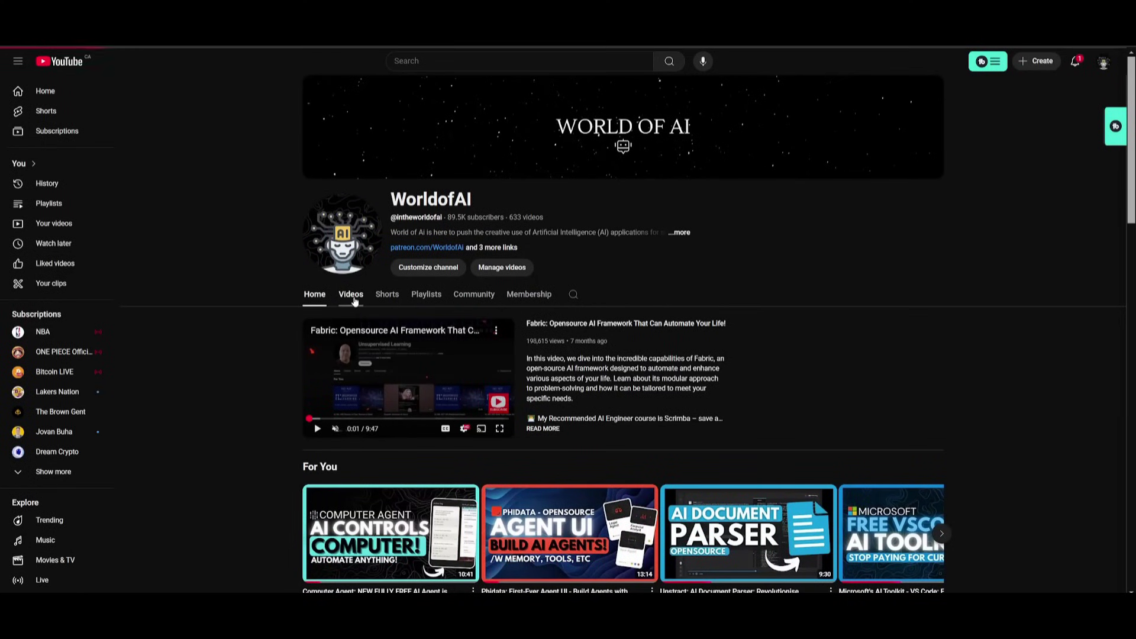
scroll(335, 290, "down", 2)
scroll(335, 290, "down", 8)
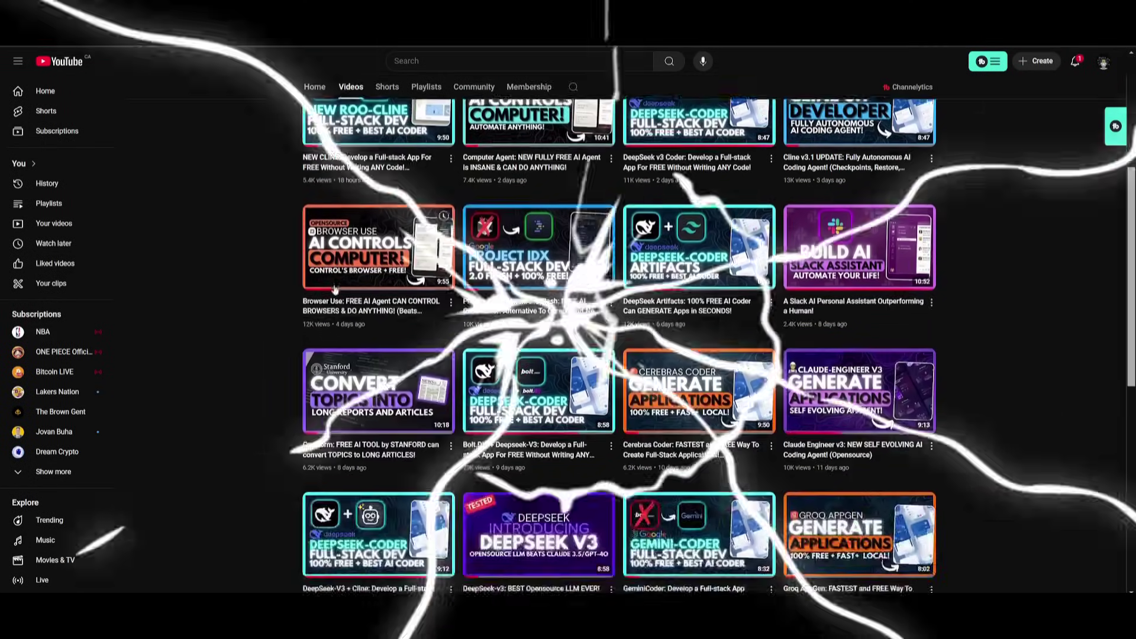
scroll(275, 265, "down", 2)
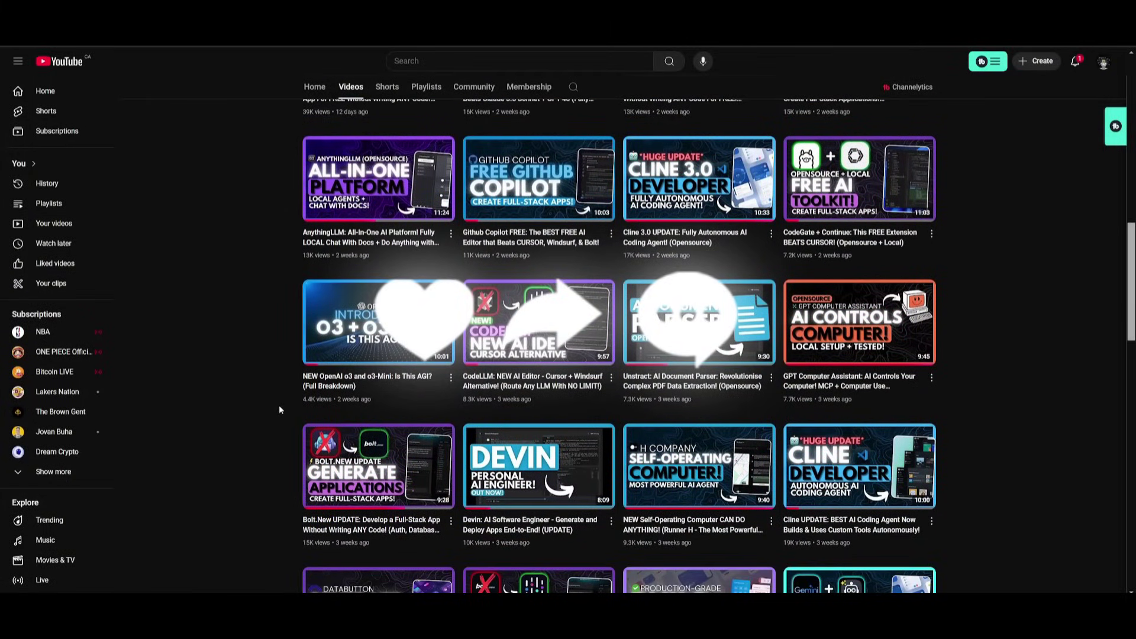
scroll(362, 364, "down", 4)
scroll(363, 364, "down", 14)
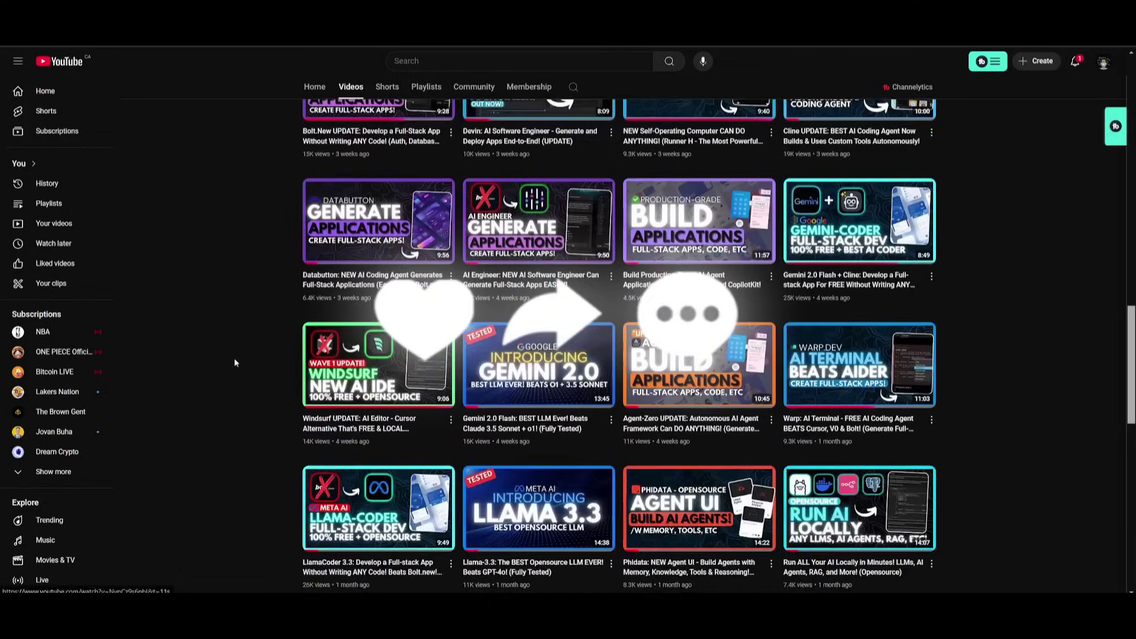
scroll(226, 480, "down", 11)
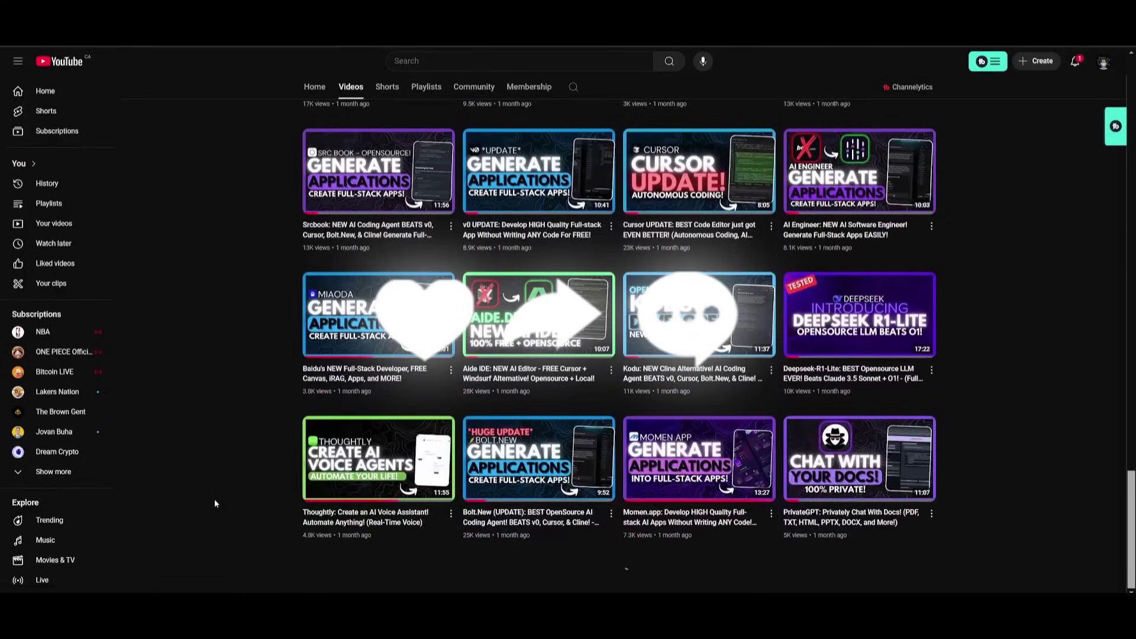